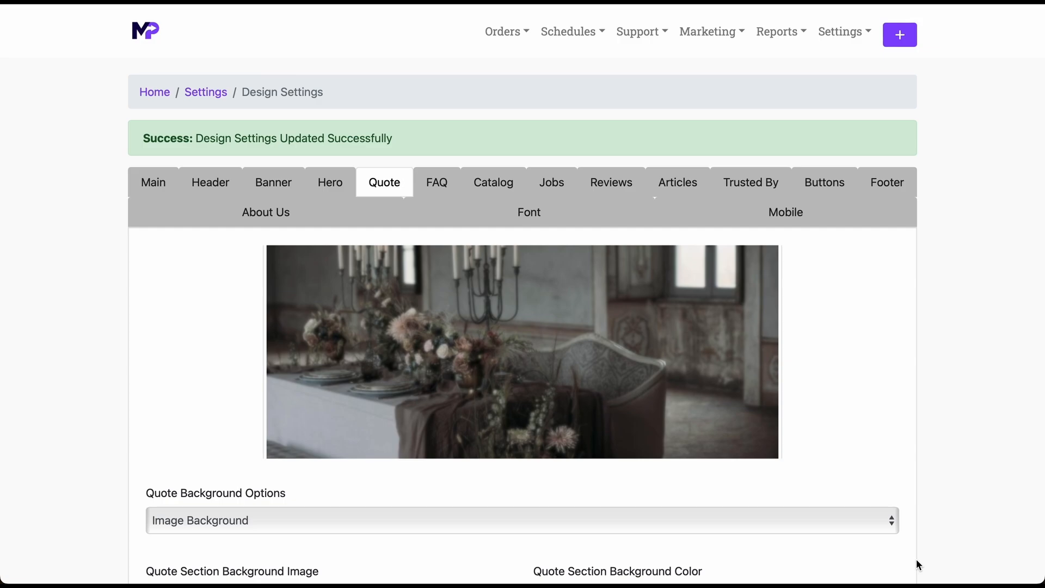
Switch to the LA Rentals storefront and open its home page to examine the quote section.
click(841, 3)
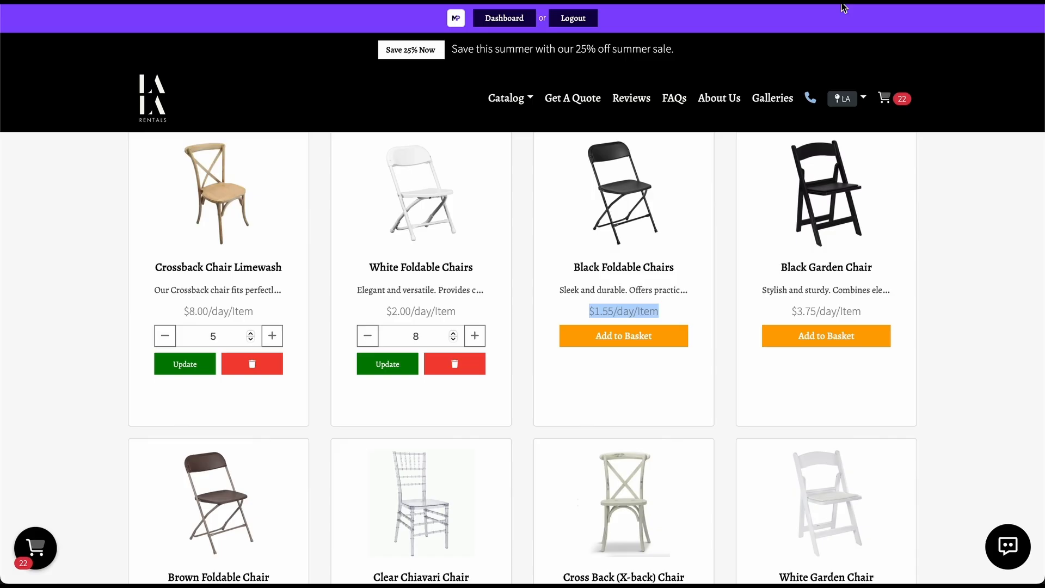
click(155, 99)
scroll(411, 367, down, 10)
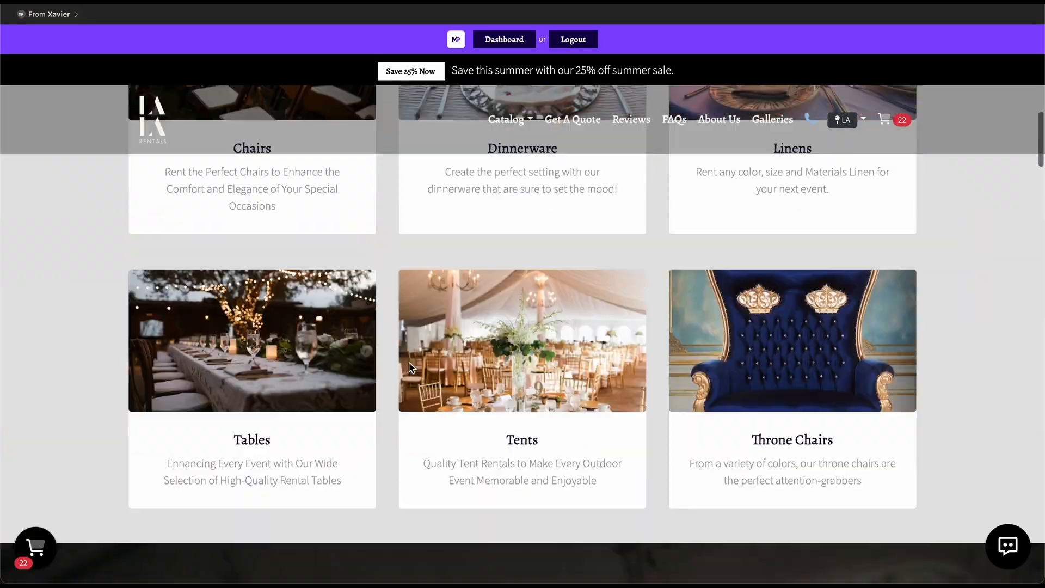
click(411, 368)
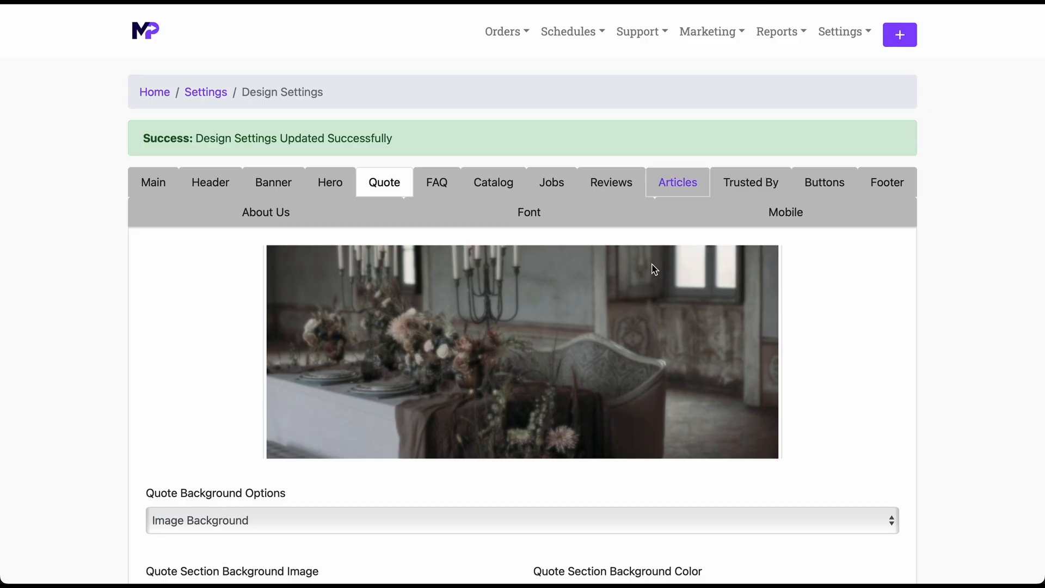
Return to Design Settings and look over the Quote settings and the available marketing management pages.
scroll(637, 288, down, 1)
scroll(638, 288, down, 3)
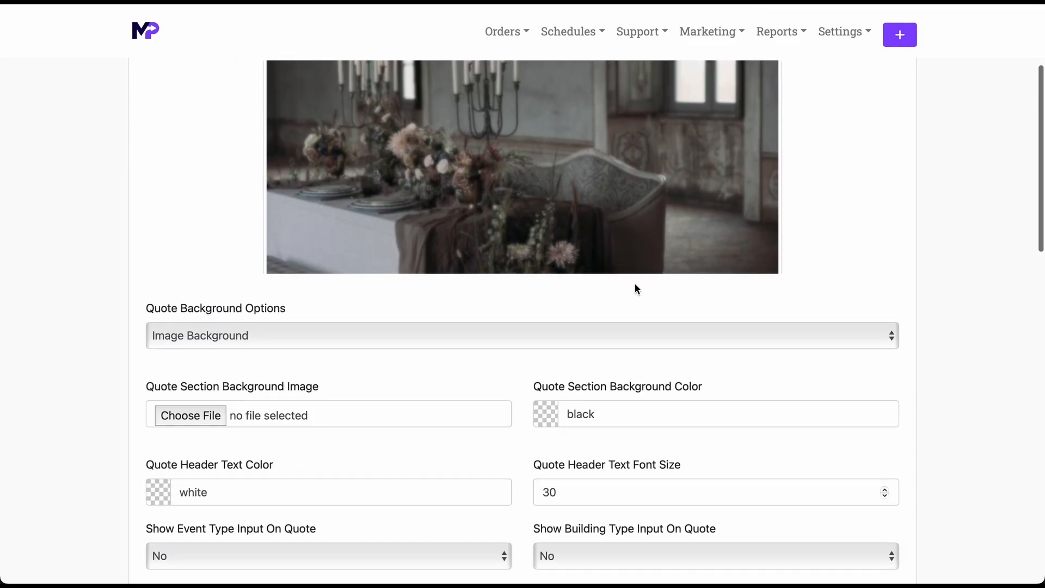
scroll(635, 289, up, 3)
click(706, 34)
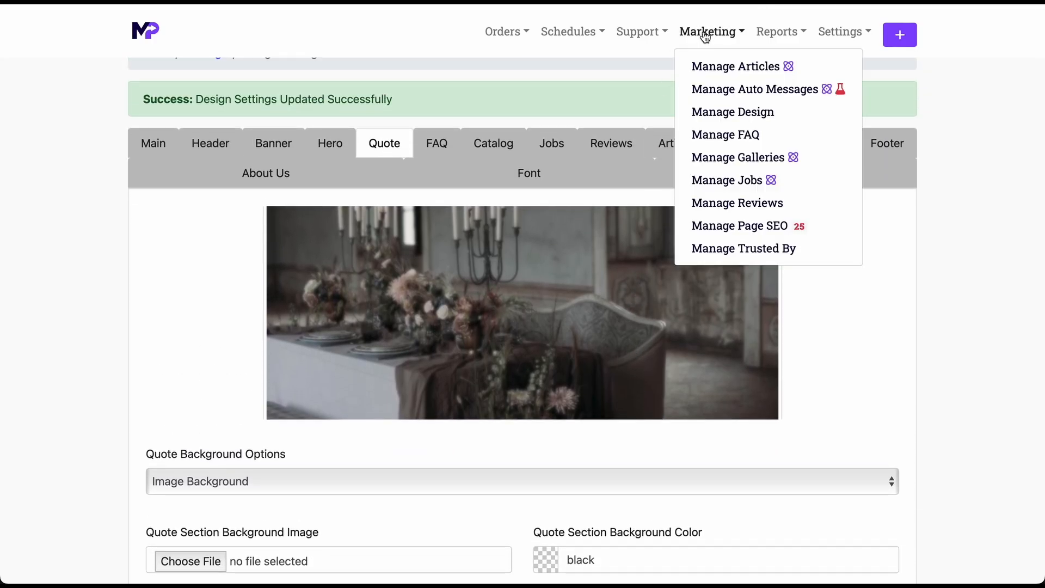
click(948, 239)
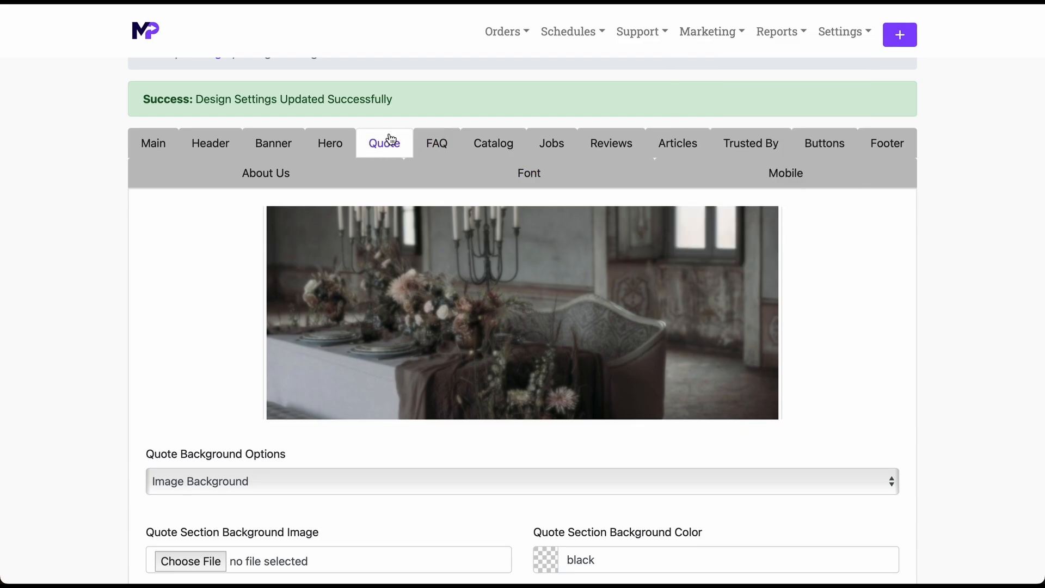
Review the quote section's background type choices and its background color palette, keeping Image Background selected.
scroll(796, 341, down, 2)
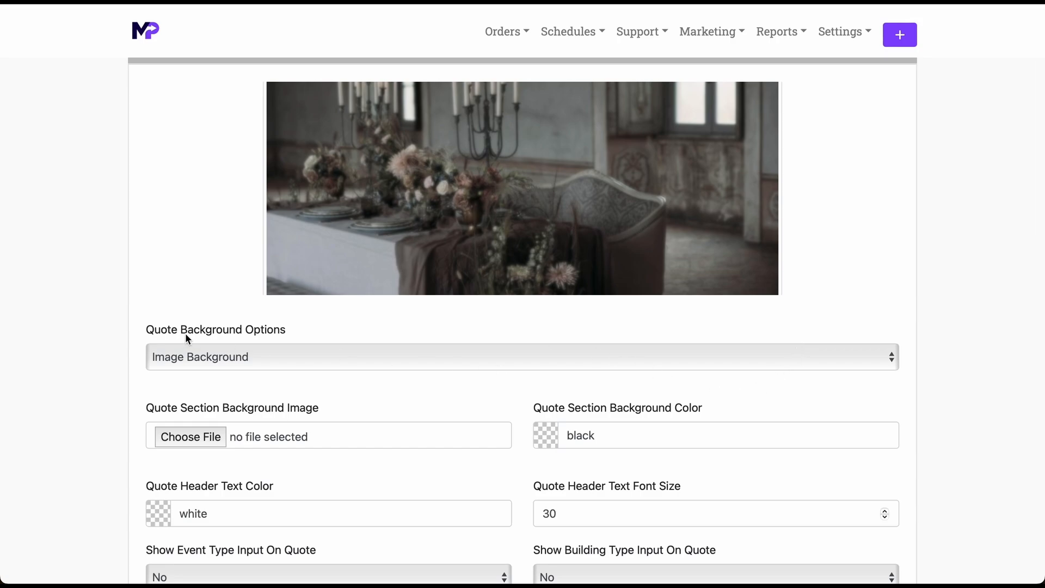
click(341, 367)
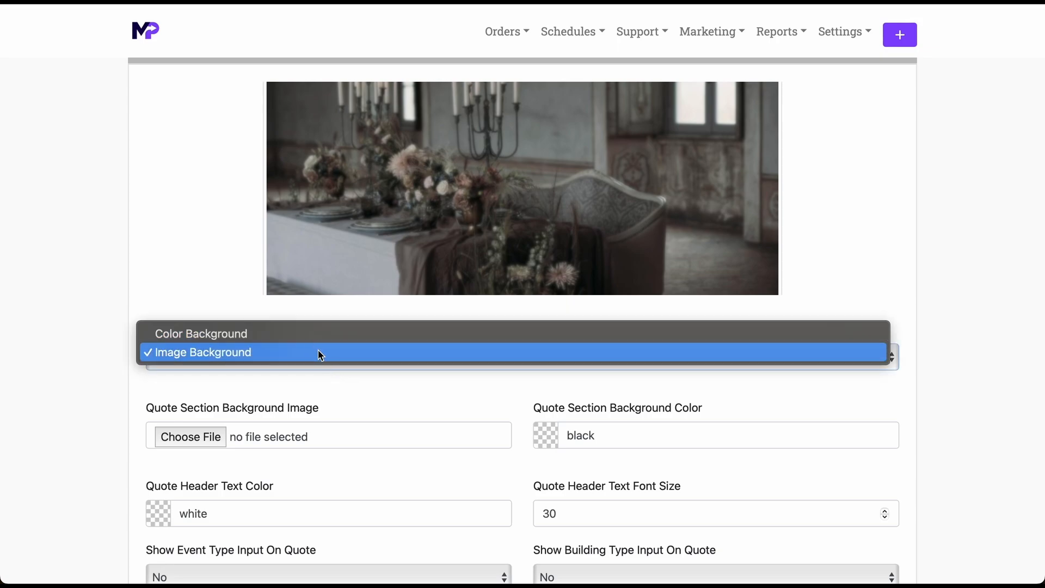
click(322, 354)
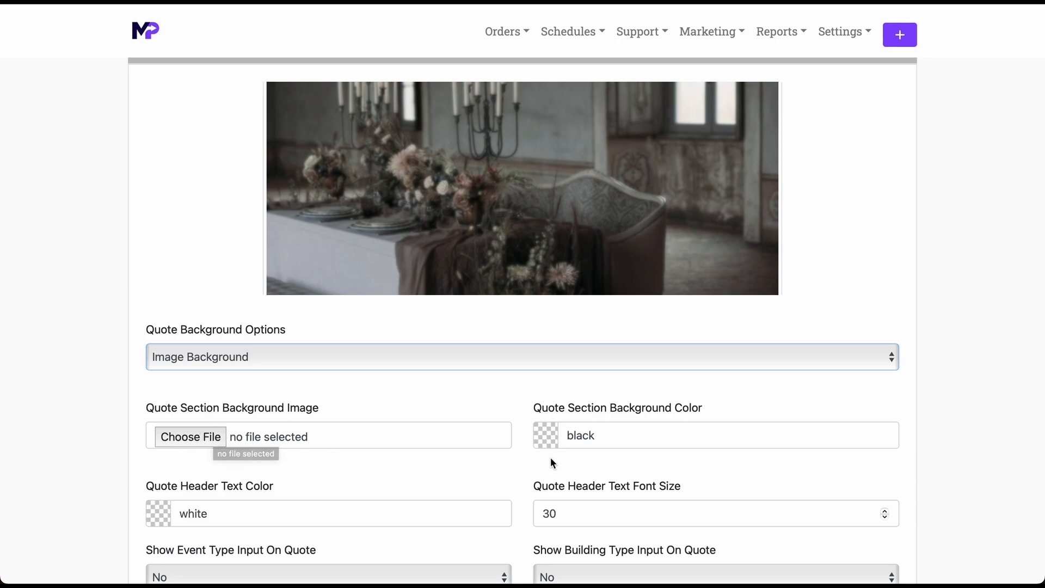
click(614, 438)
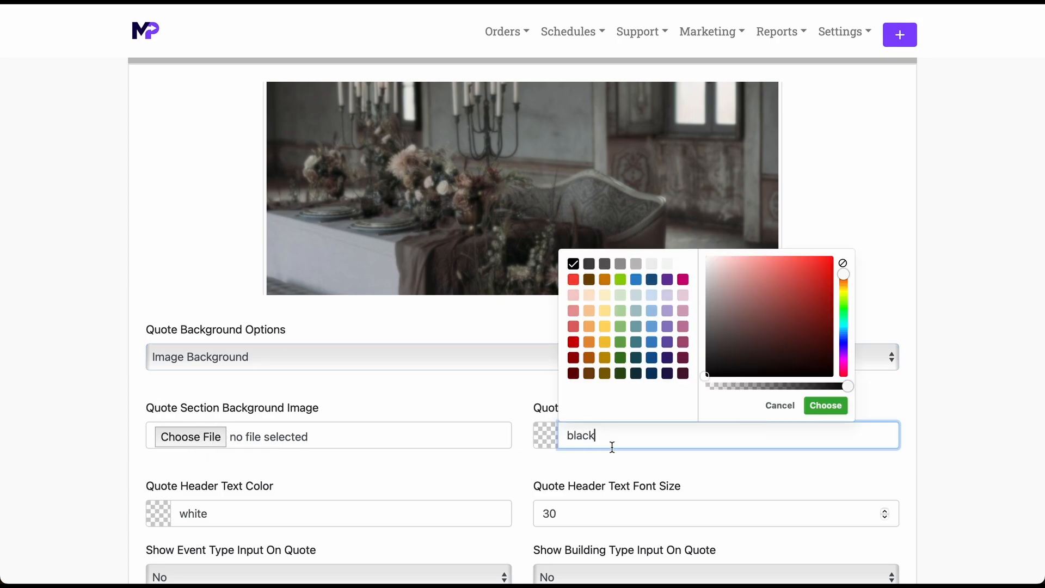
click(948, 414)
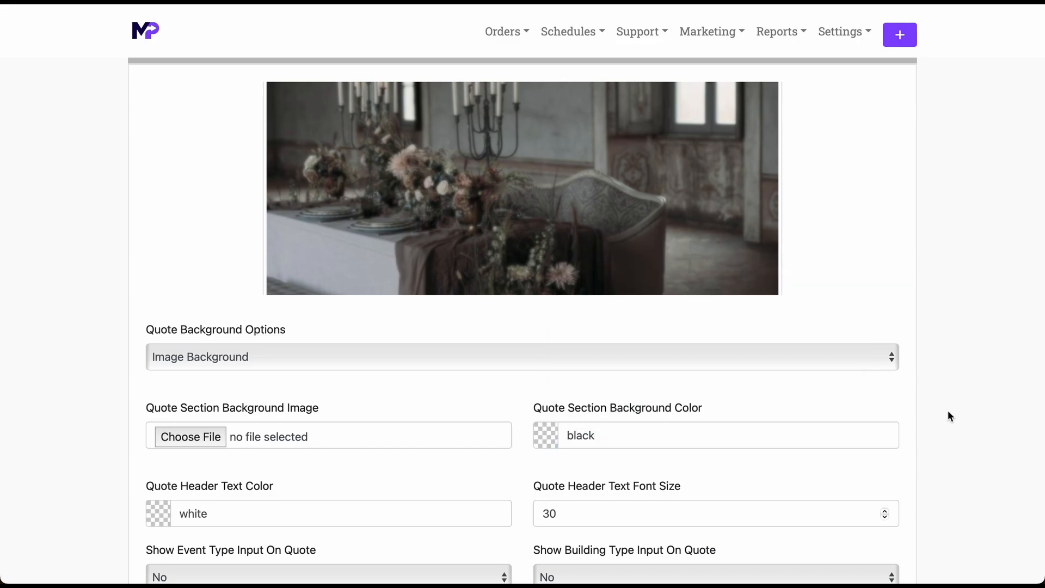
Compare the quote header and input settings with the Get an Instant Quote form on the storefront.
scroll(948, 414, down, 6)
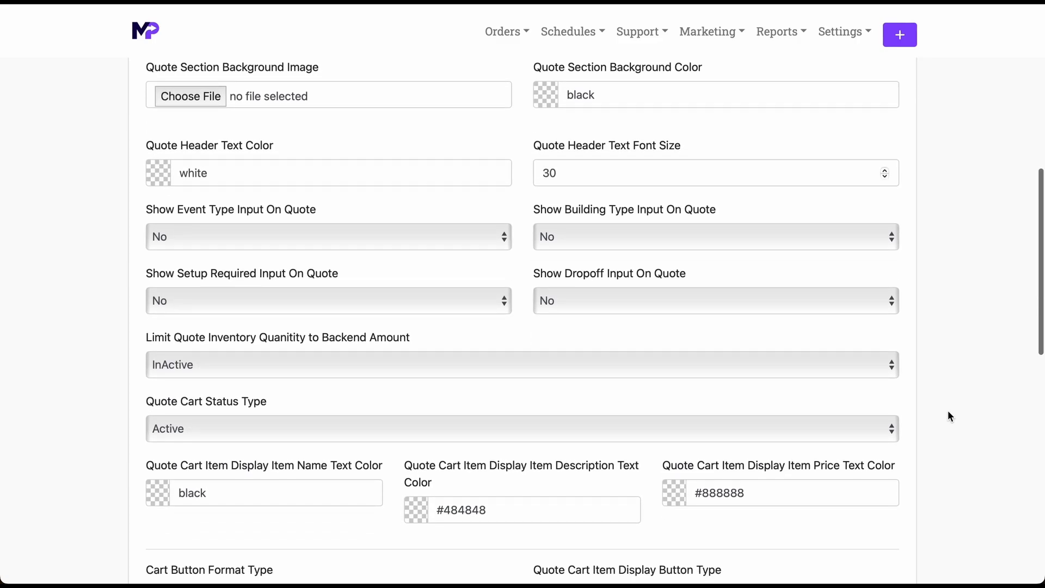
scroll(948, 414, down, 1)
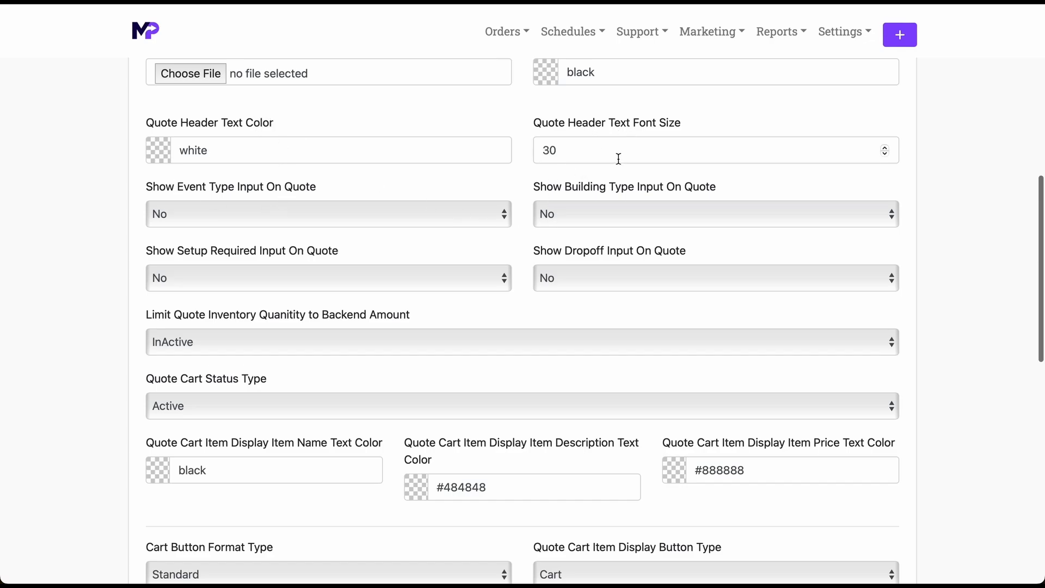
scroll(506, 187, down, 1)
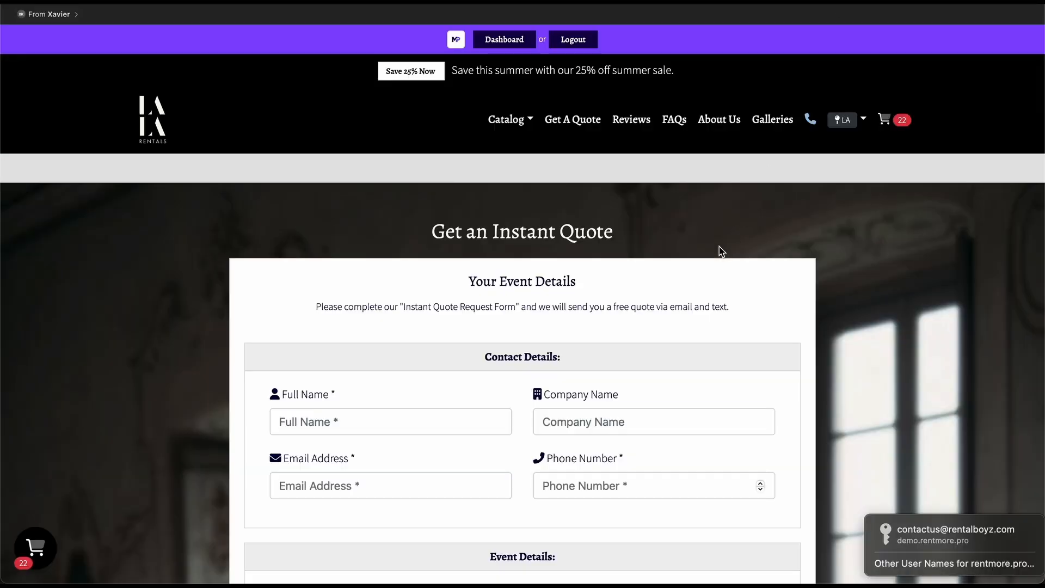
scroll(720, 250, down, 15)
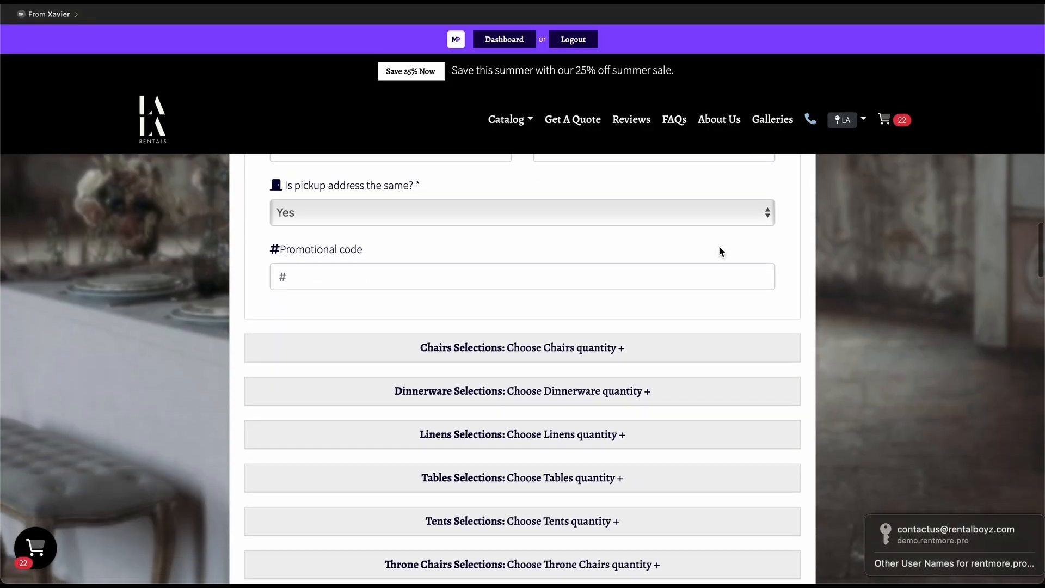
scroll(719, 250, up, 5)
scroll(719, 250, up, 1)
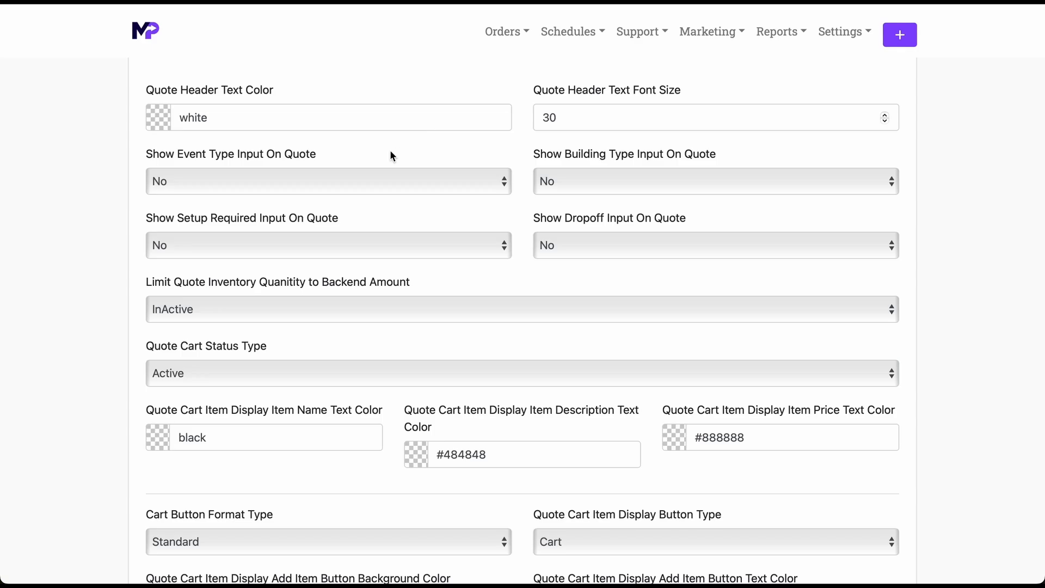
Review the settings that show event type, building type, setup required and dropoff inputs on the quote form.
click(338, 179)
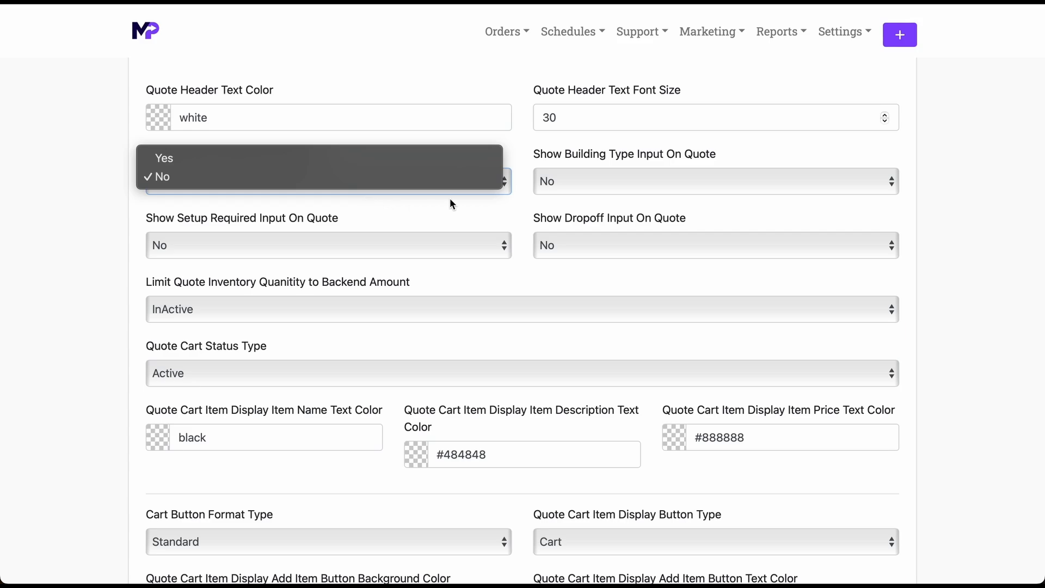
click(506, 182)
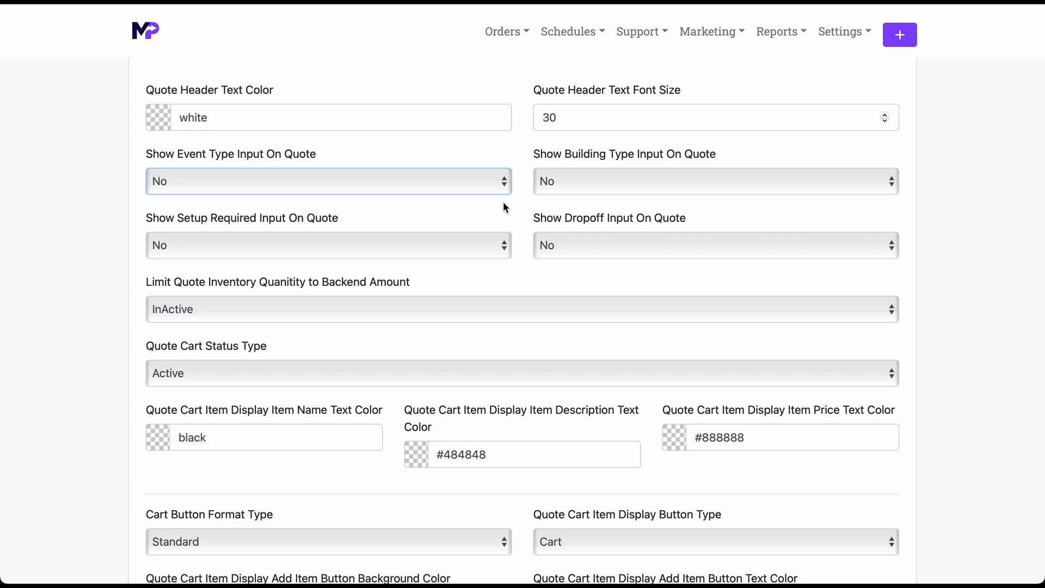
drag(564, 155, 662, 158)
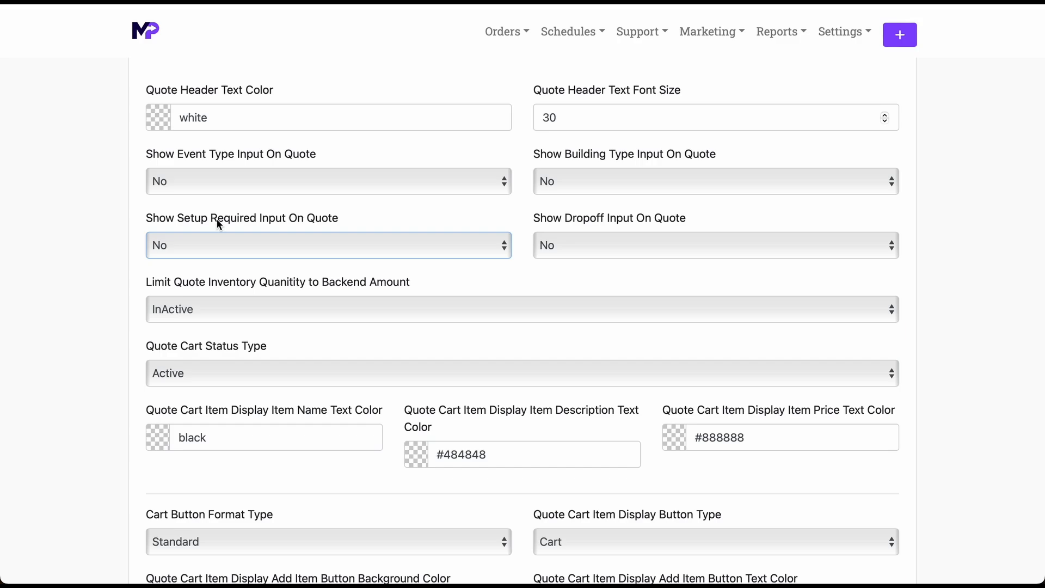
drag(562, 219, 616, 219)
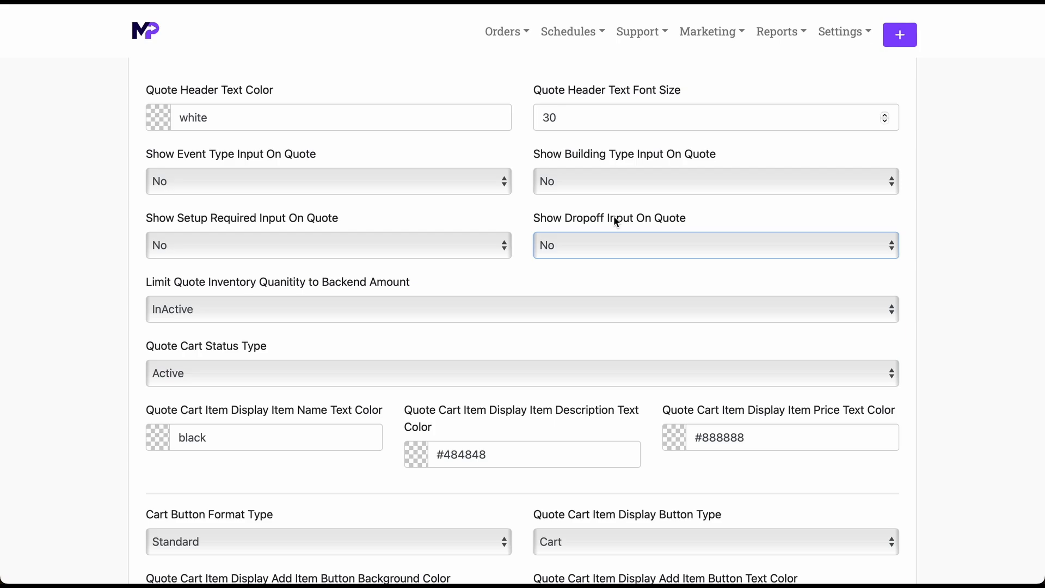
Examine the choices for limiting quote inventory quantity to the backend amount, keeping InActive selected.
scroll(629, 326, down, 3)
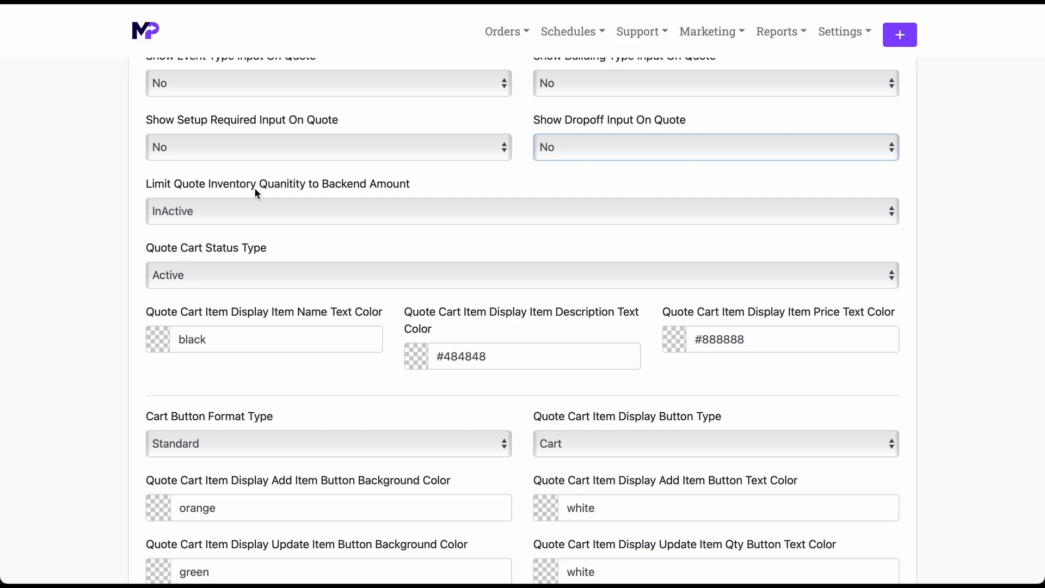
click(272, 211)
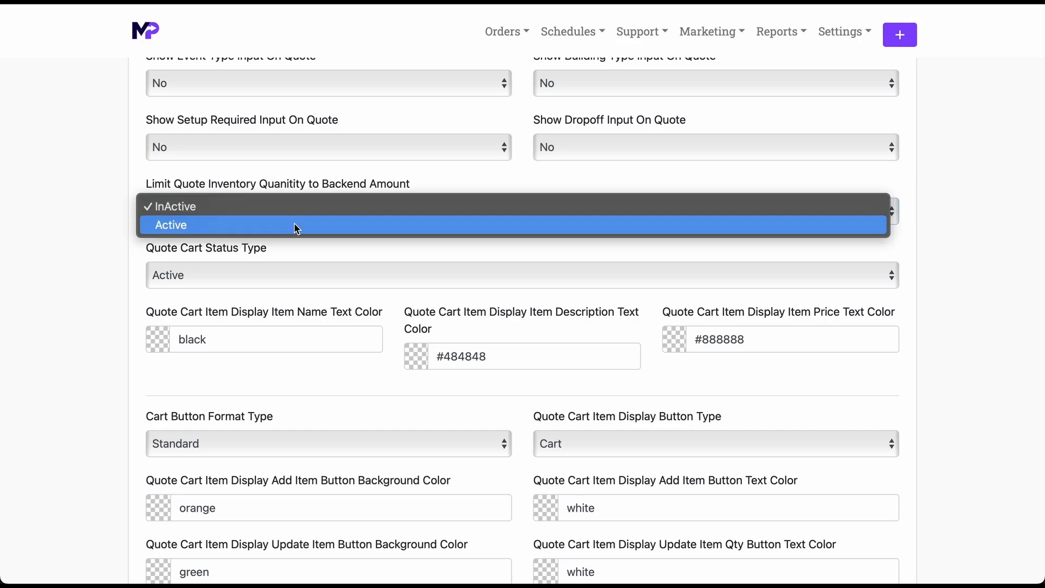
click(101, 198)
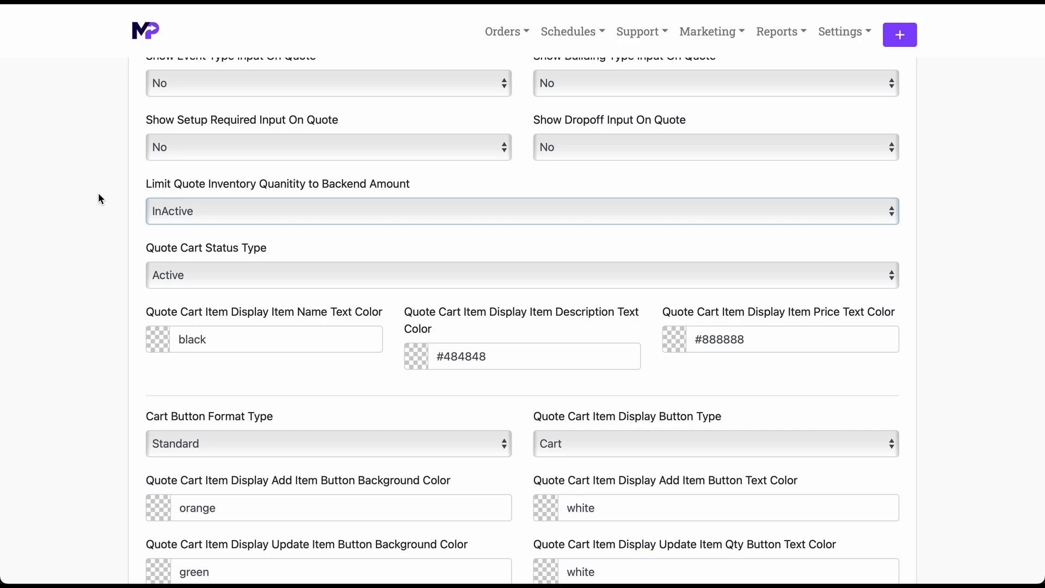
click(150, 207)
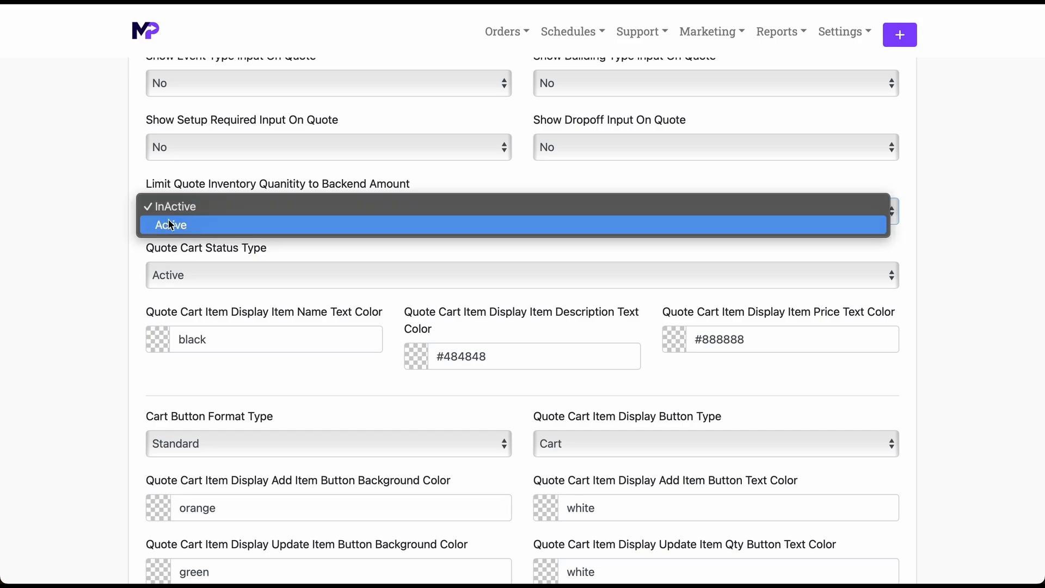
click(202, 211)
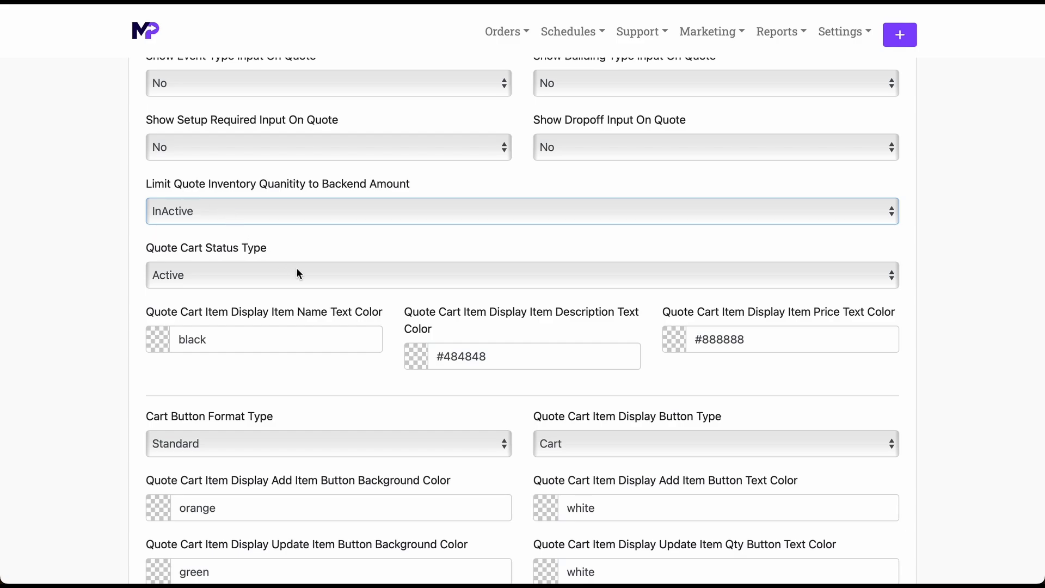
Check the Quote Cart Status Type choices, keeping Active, and locate the floating cart on the storefront.
scroll(292, 268, down, 3)
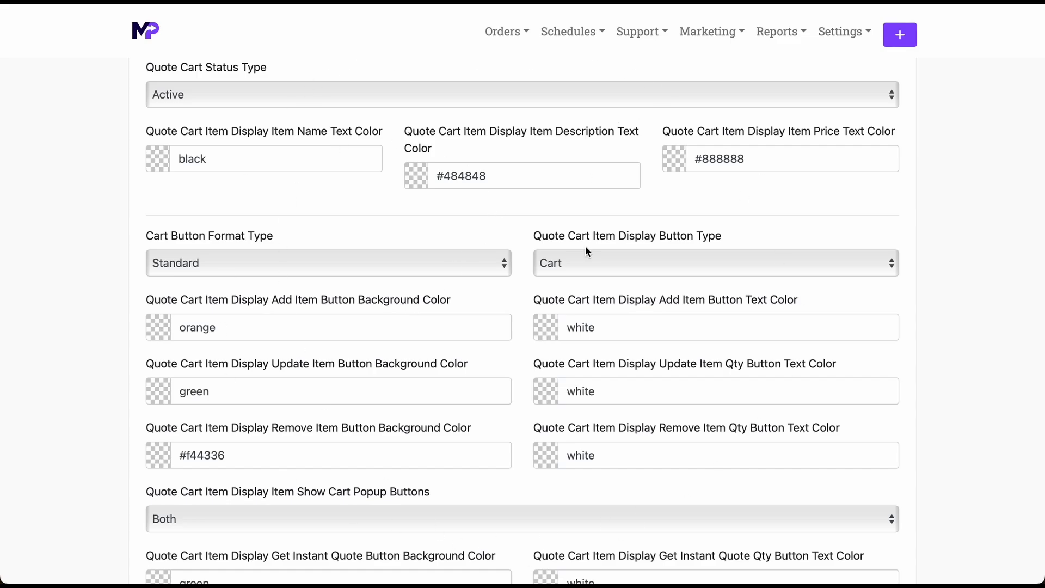
click(433, 97)
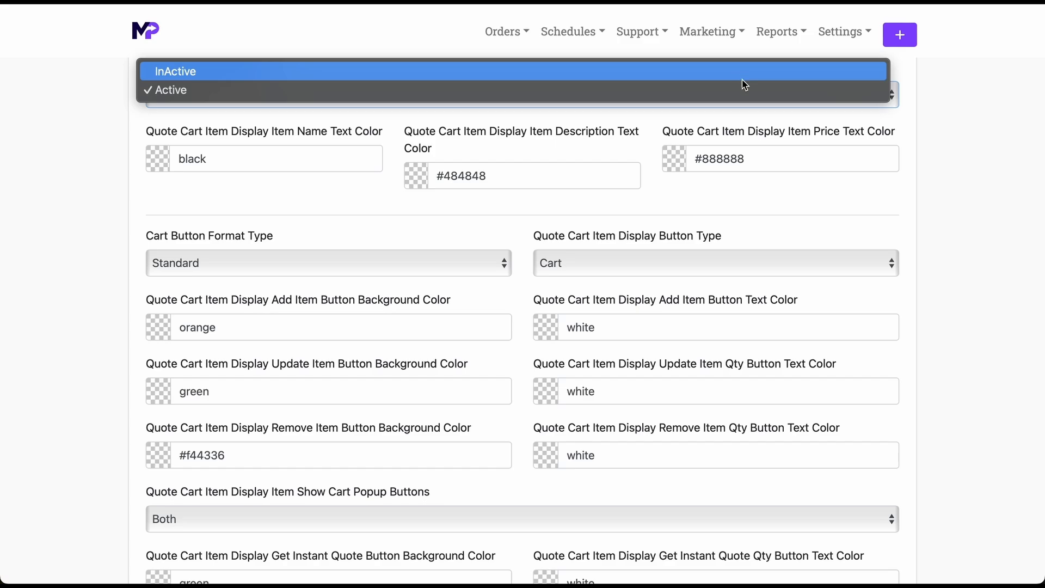
click(893, 2)
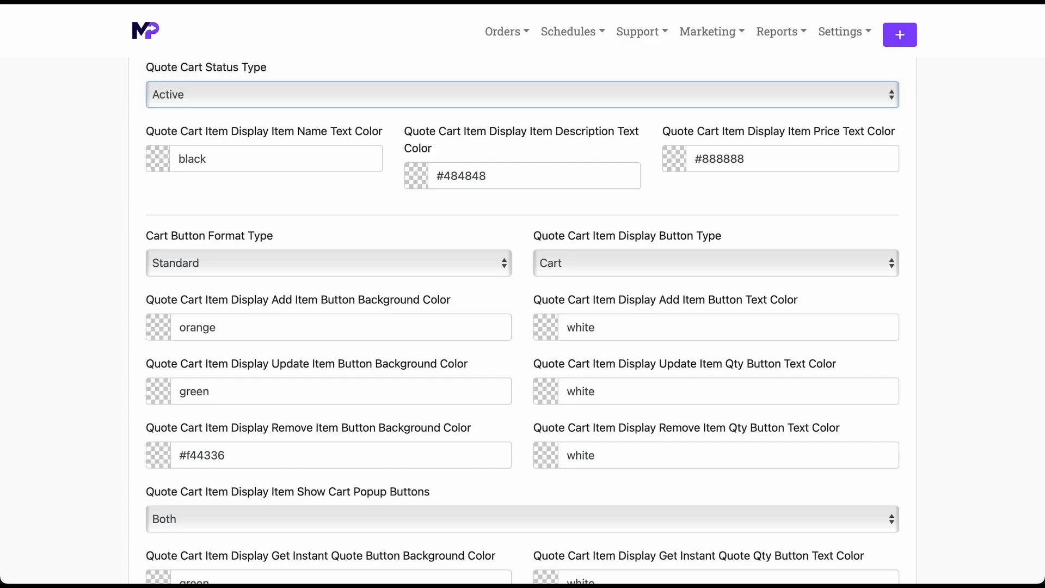
click(893, 1)
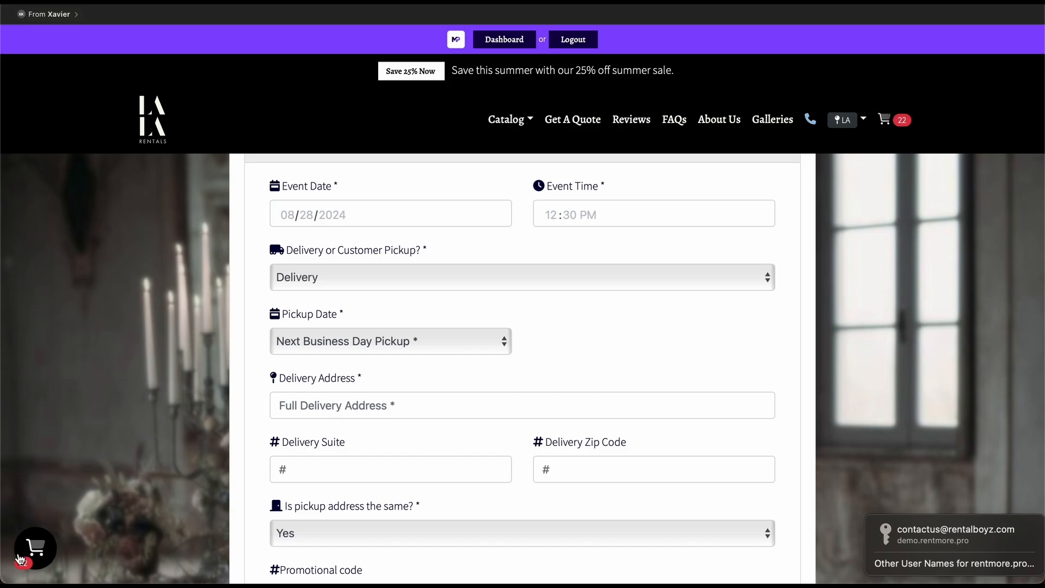
click(280, 3)
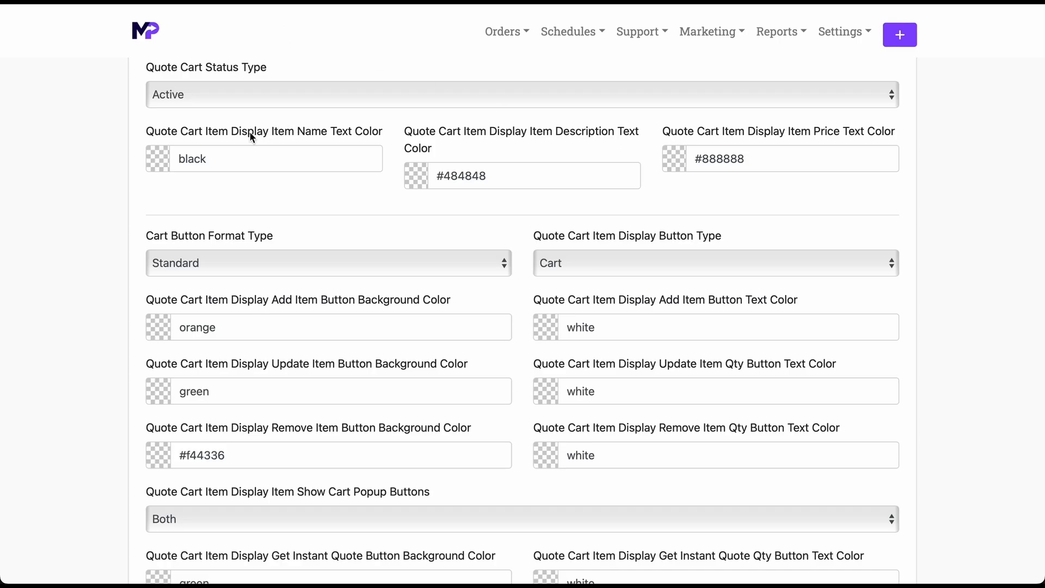
Find where the quote cart's item name text color applies by viewing the item names on the storefront's Chairs page.
drag(249, 132, 295, 131)
click(846, 7)
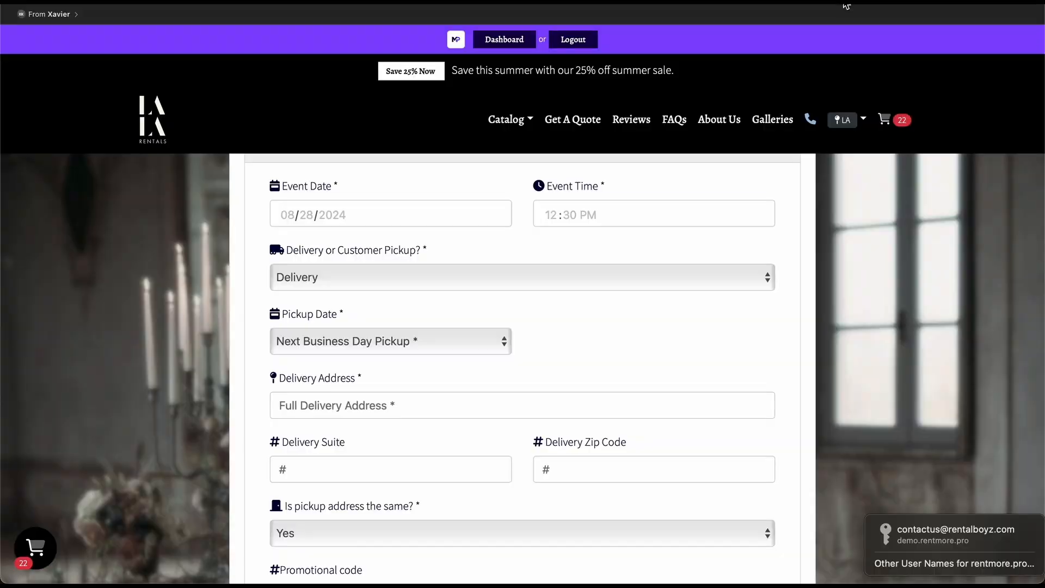
scroll(475, 376, up, 10)
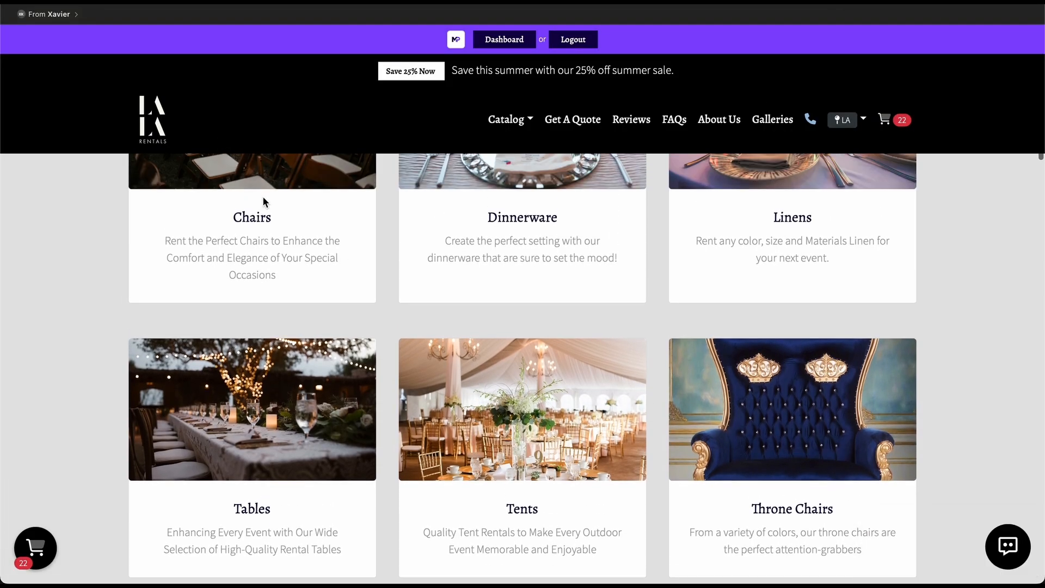
click(299, 185)
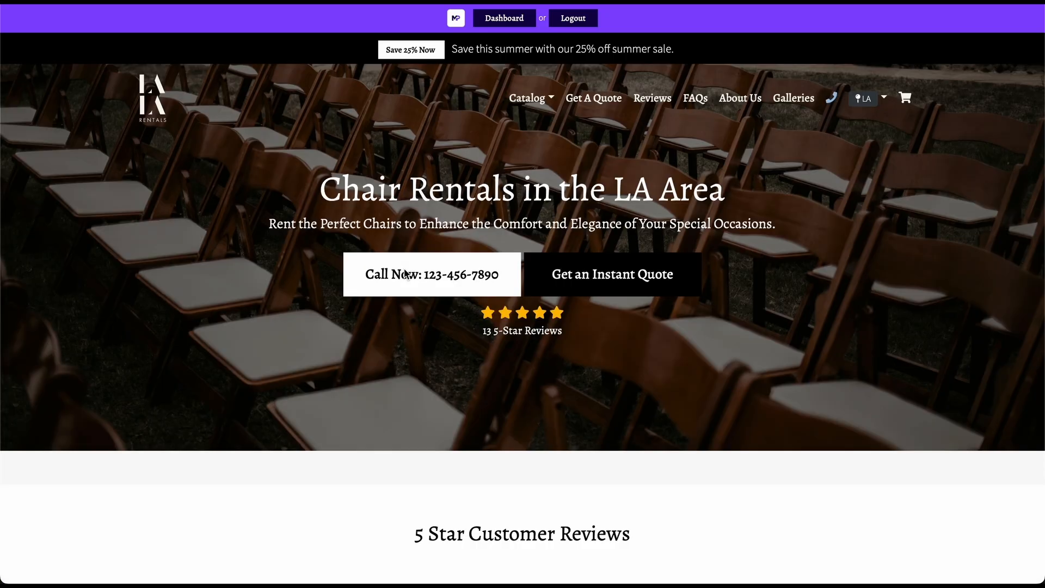
scroll(404, 269, down, 10)
scroll(598, 293, up, 3)
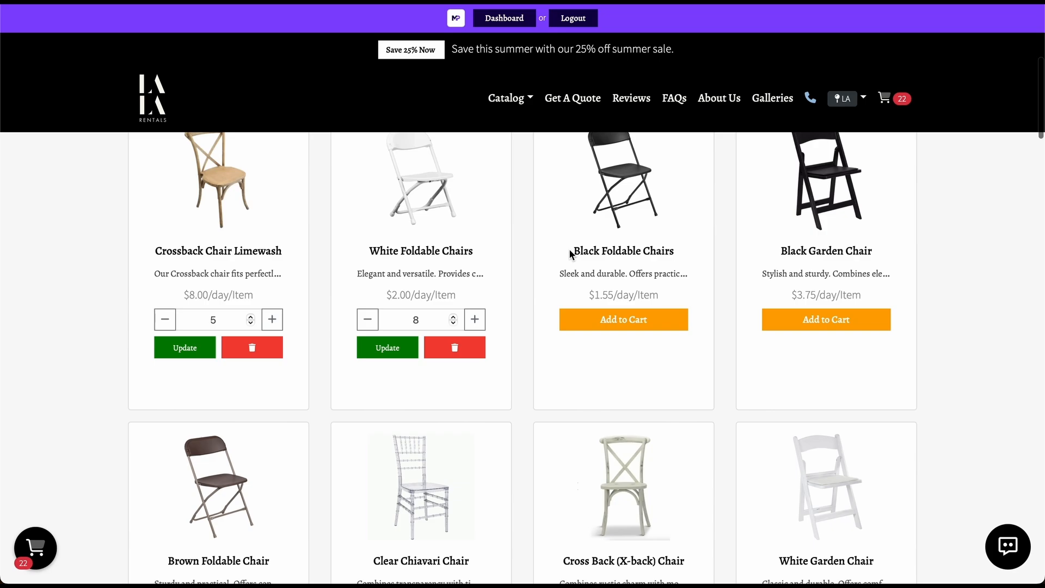
drag(571, 254, 688, 250)
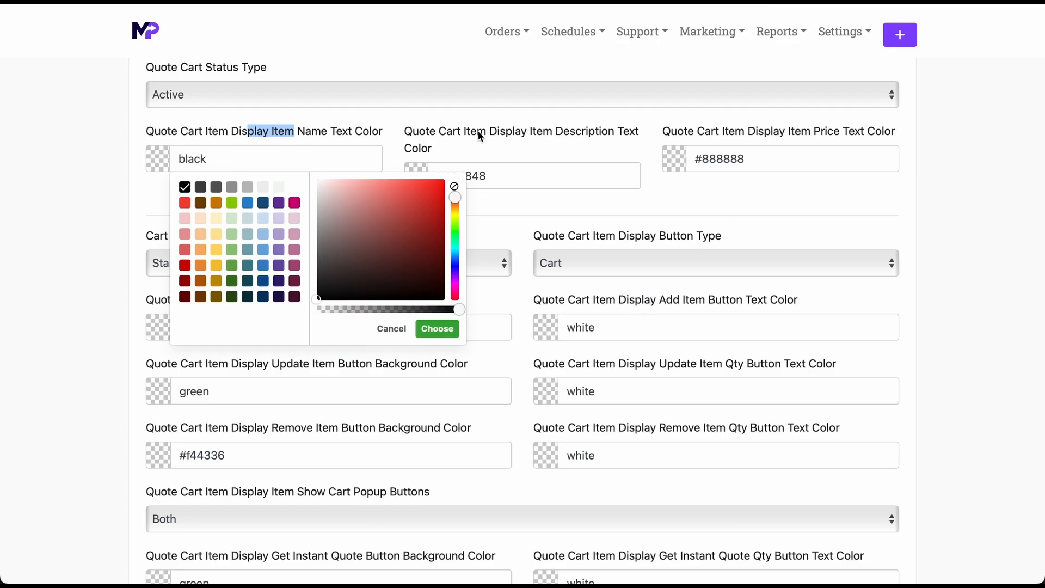
Find where the item description and price text colors apply by viewing the Black Foldable Chairs listing on the storefront.
click(481, 136)
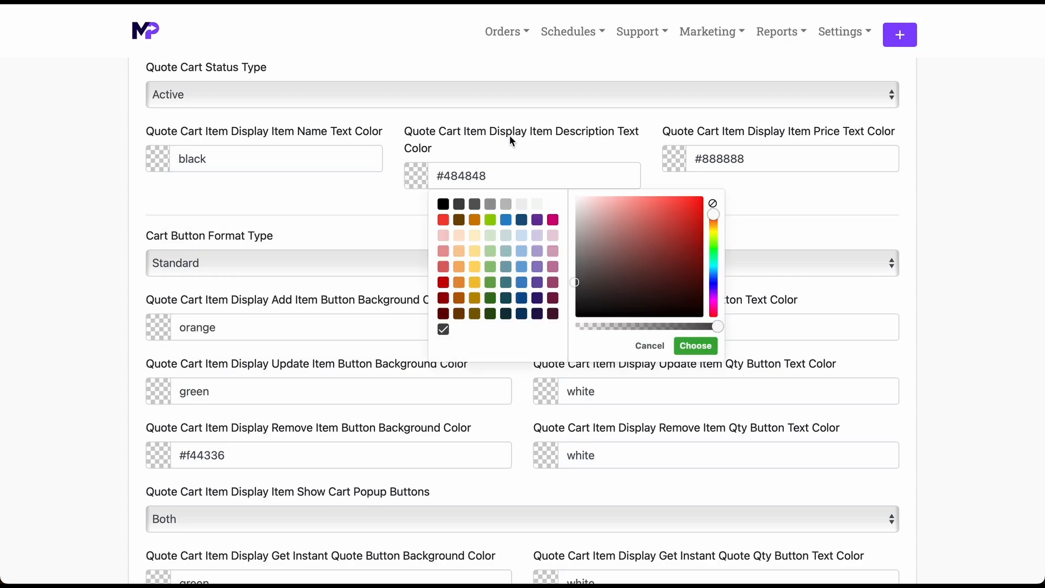
drag(570, 141, 621, 151)
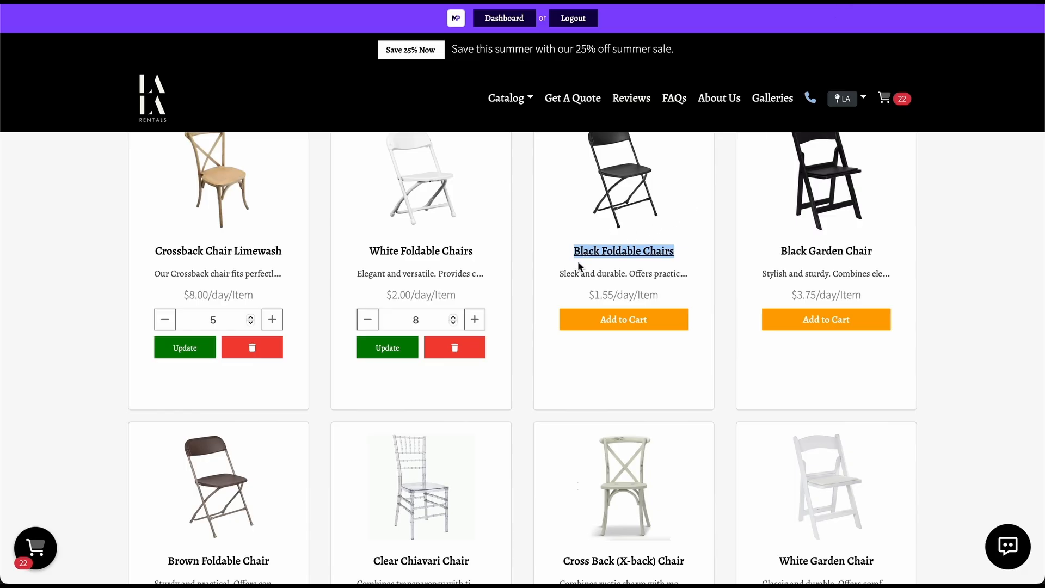
click(561, 277)
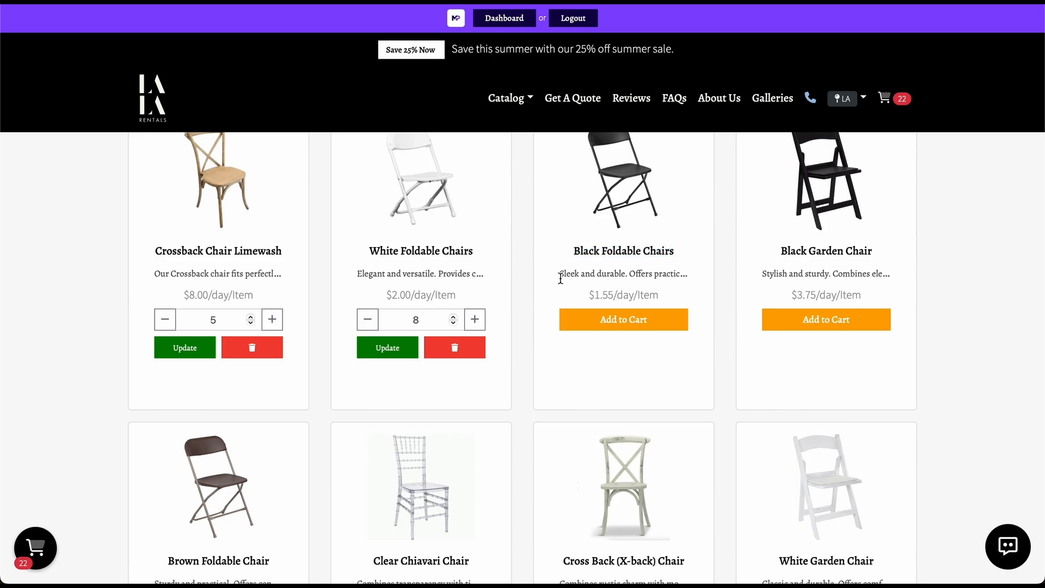
shift+click(694, 273)
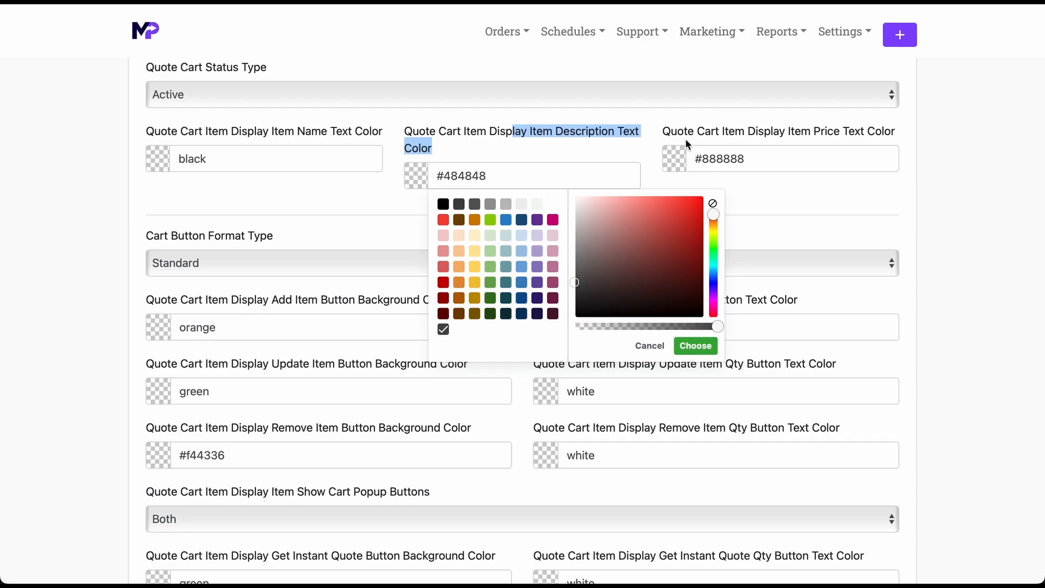
click(767, 141)
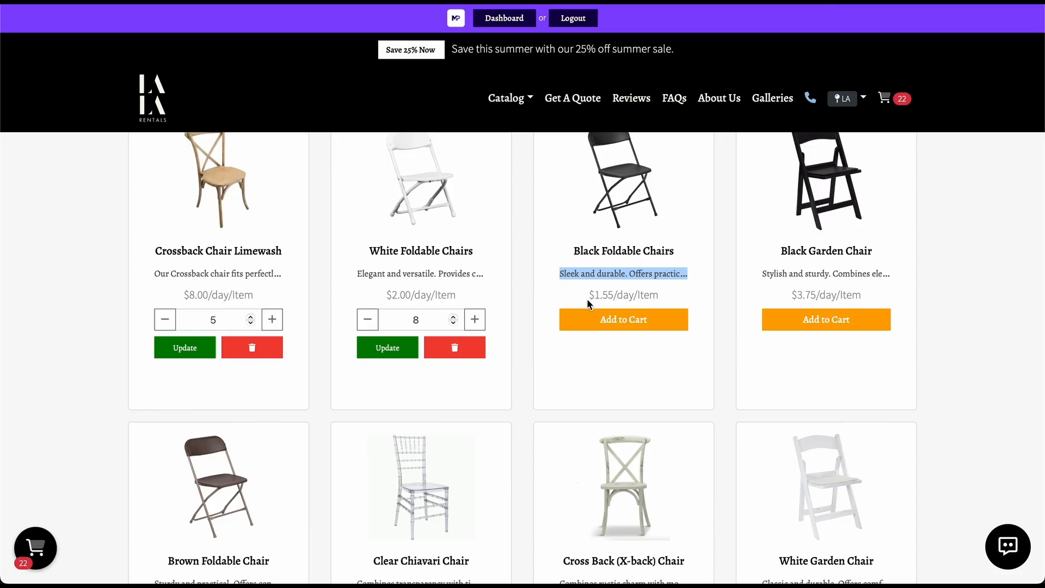
drag(587, 299, 677, 301)
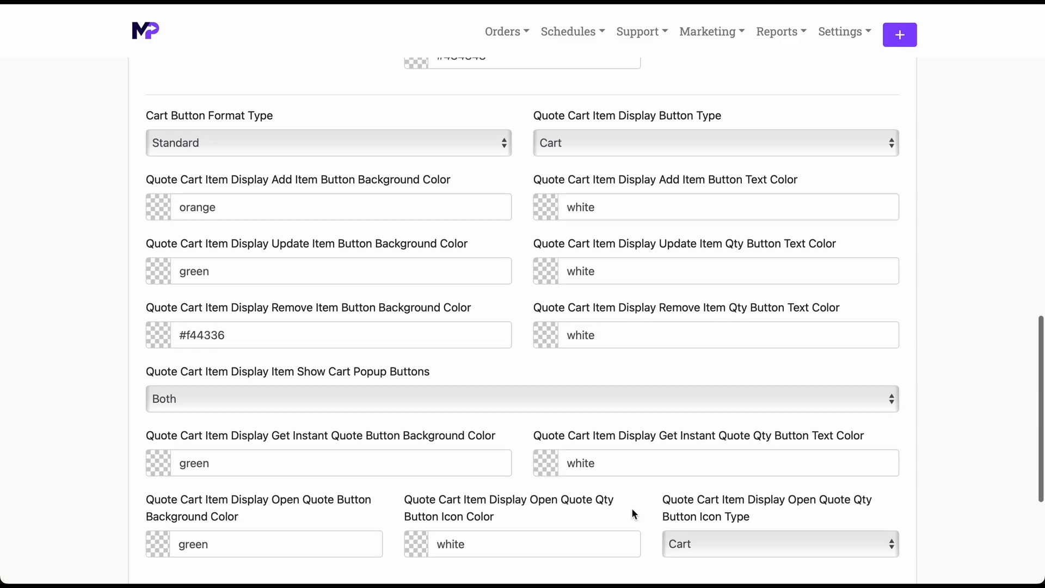
Examine the Cart Button Format Type choices, keeping Standard selected.
scroll(632, 510, down, 1)
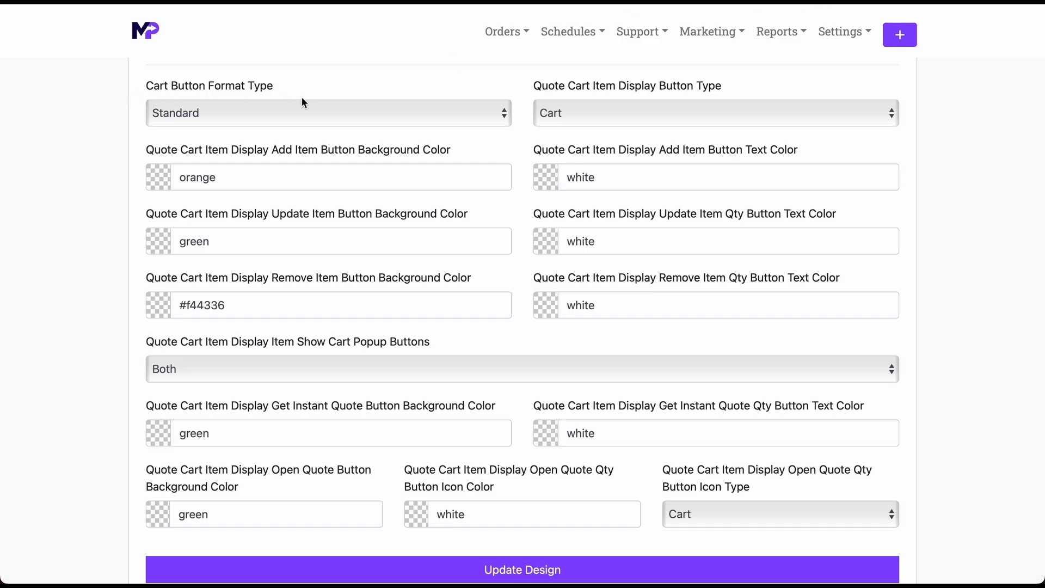
click(304, 112)
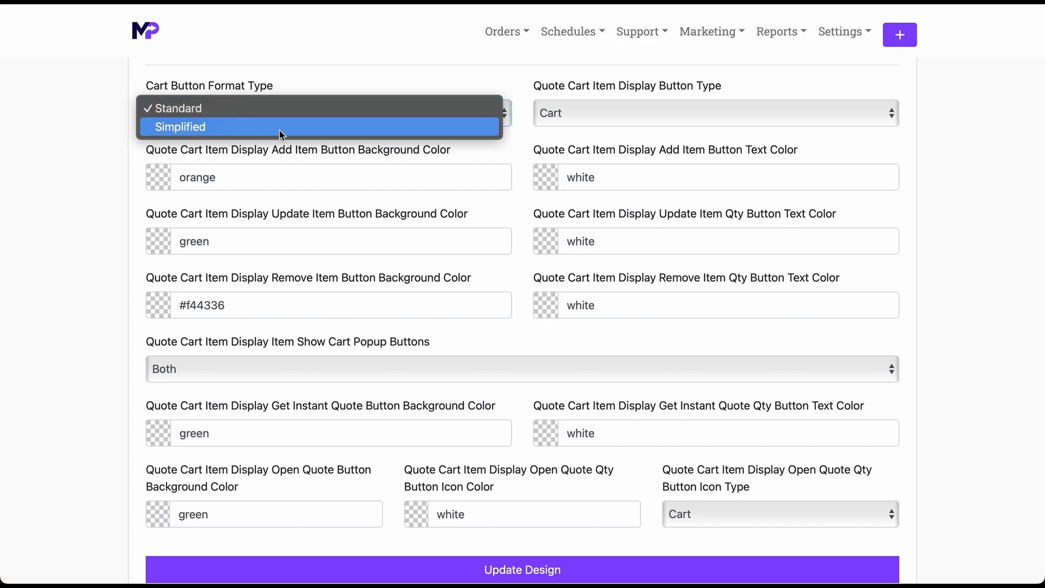
click(528, 89)
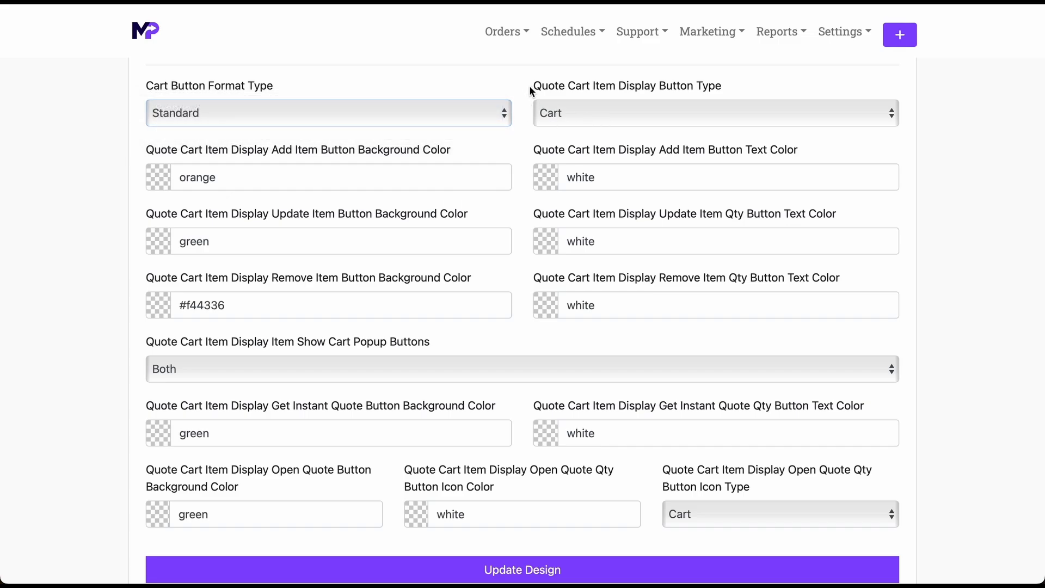
Review the Quote Cart Item Display Button Type choices, keeping Cart, and compare them with the storefront's Add to Cart buttons.
drag(532, 90, 690, 89)
click(724, 113)
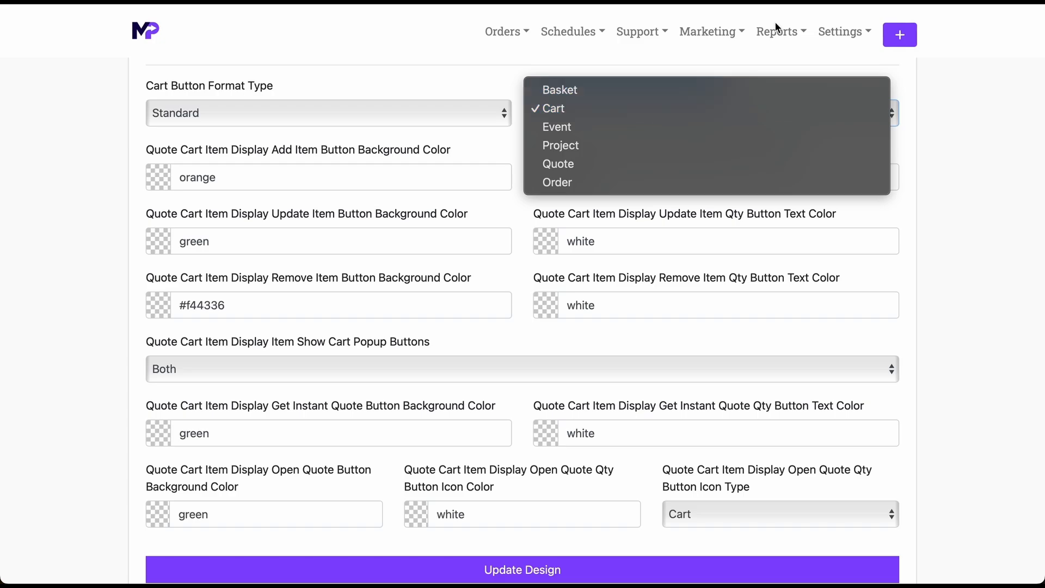
click(825, 4)
click(826, 4)
key(ctrl+Left)
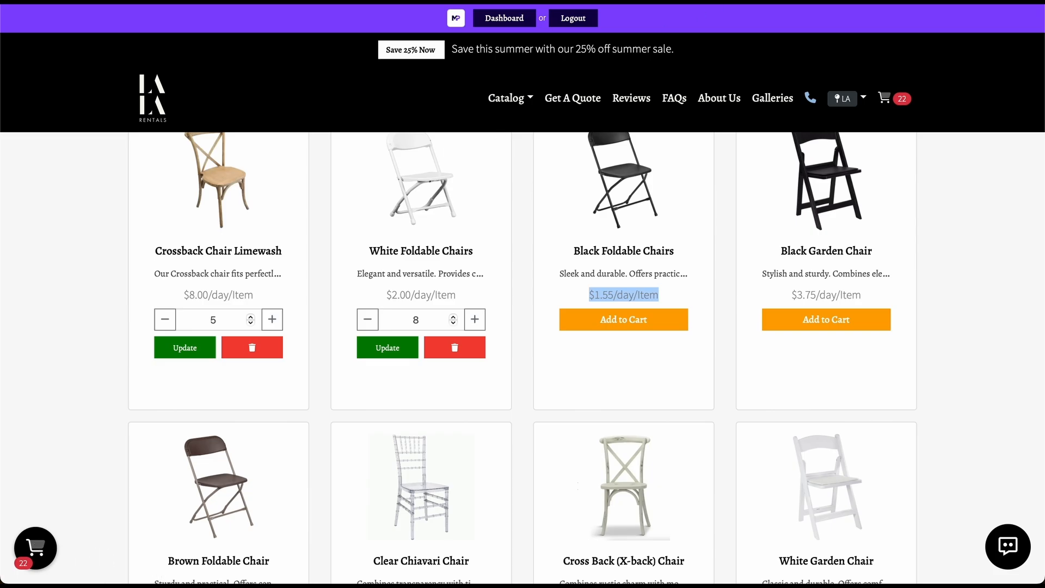
key(ctrl+Right)
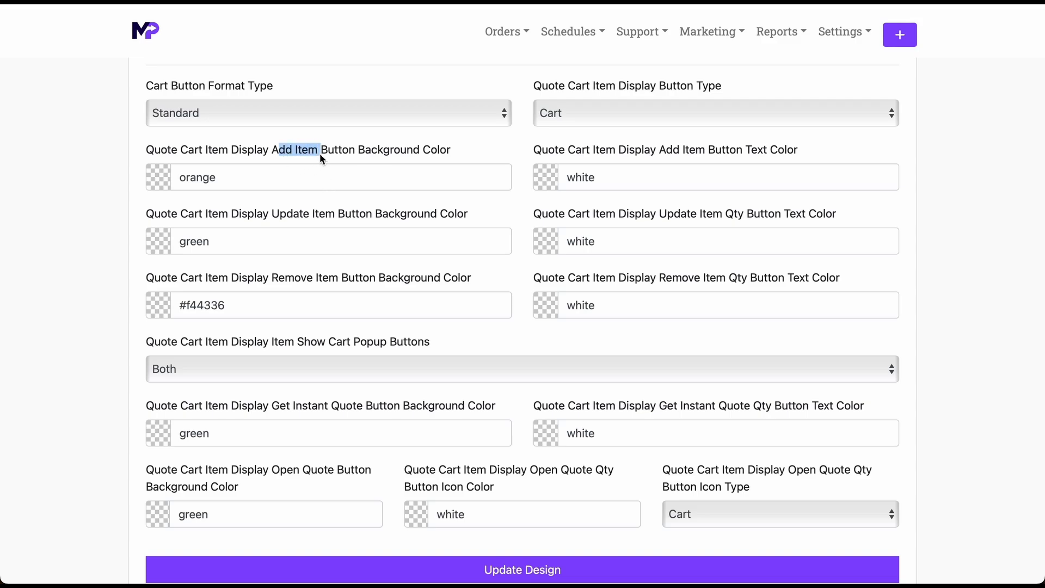
Check the Add Item button's background and text color settings against the Add to Cart buttons on the storefront.
drag(320, 155, 352, 158)
click(859, 1)
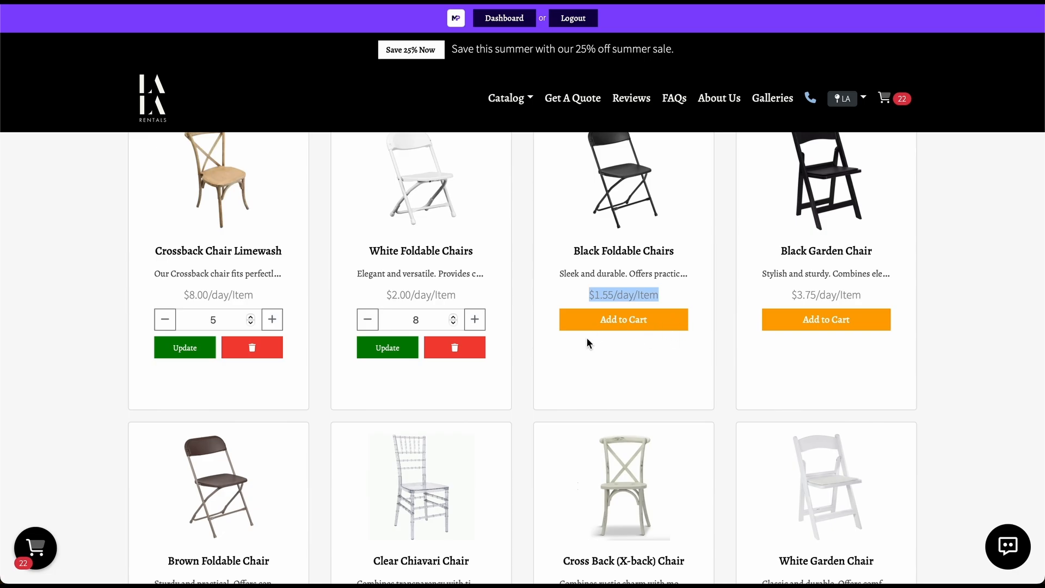
click(746, 5)
click(716, 183)
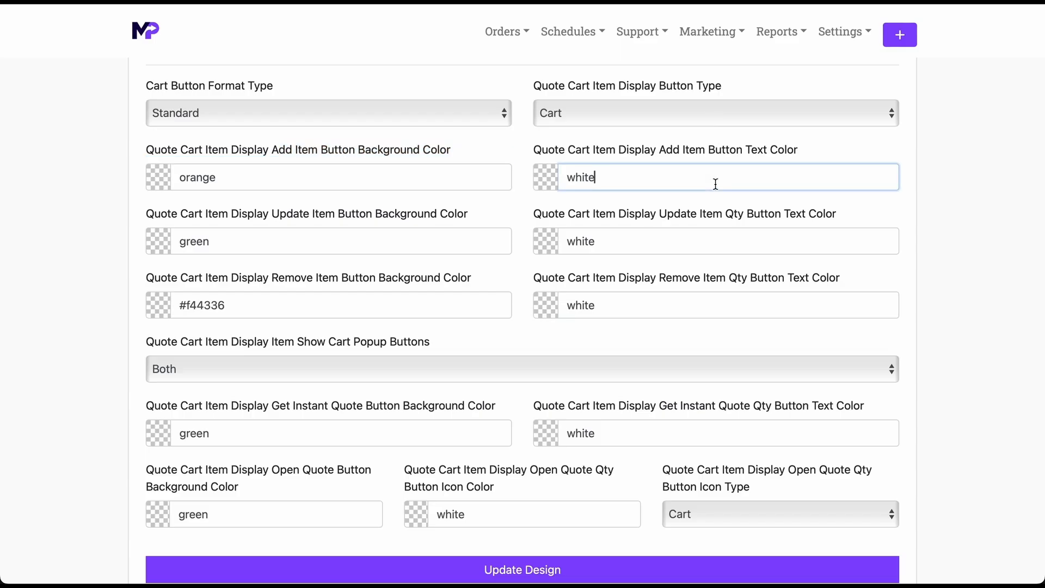
click(943, 210)
Check the Update Item button's background color setting and change the Crossback Chair Limewash quantity to 6 on the storefront.
drag(237, 217, 372, 215)
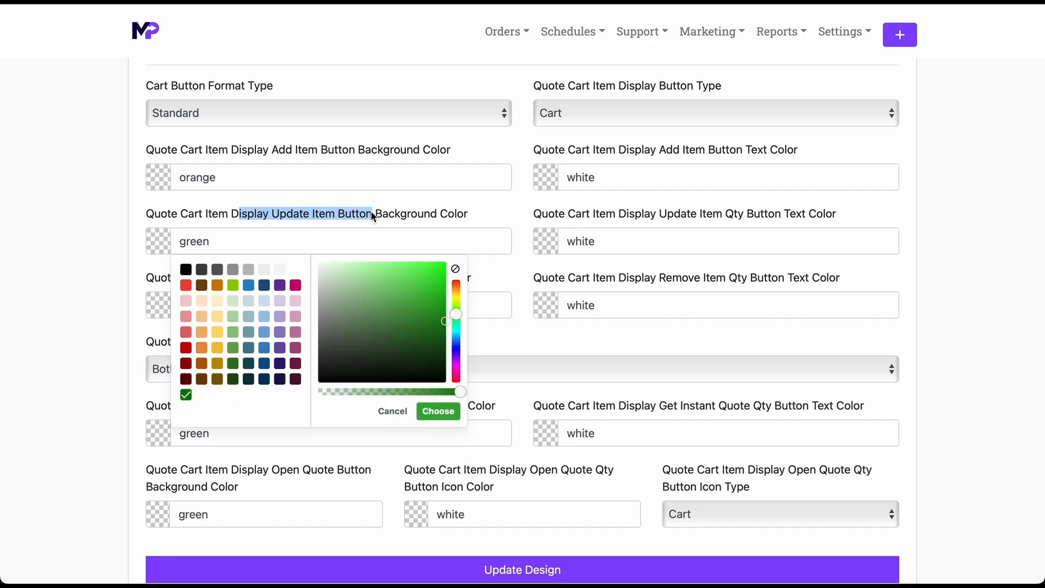
click(509, 267)
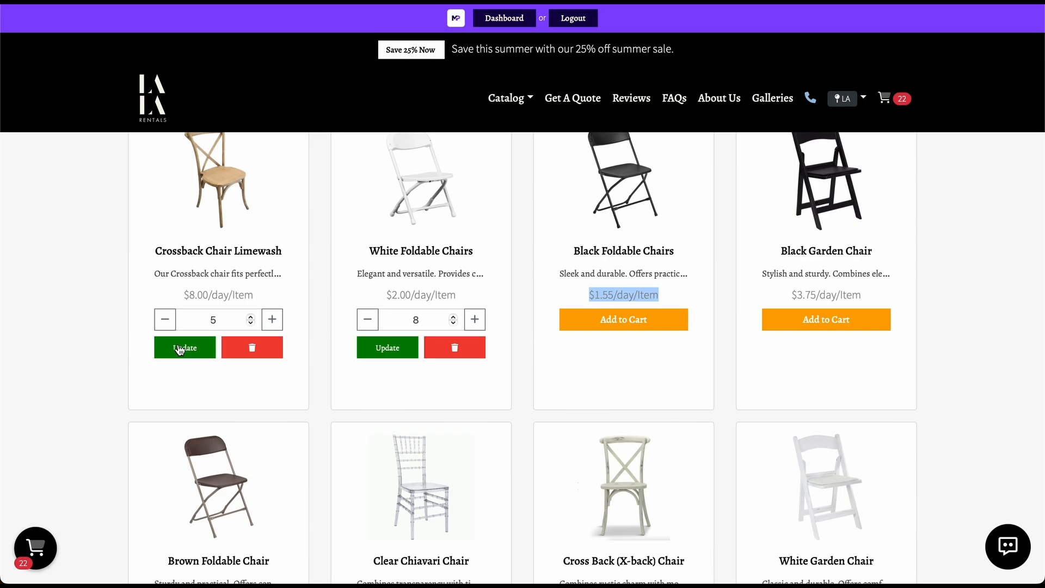
click(274, 324)
click(273, 324)
click(274, 324)
click(274, 324)
click(157, 326)
click(158, 327)
click(159, 329)
click(159, 328)
click(159, 329)
click(807, 2)
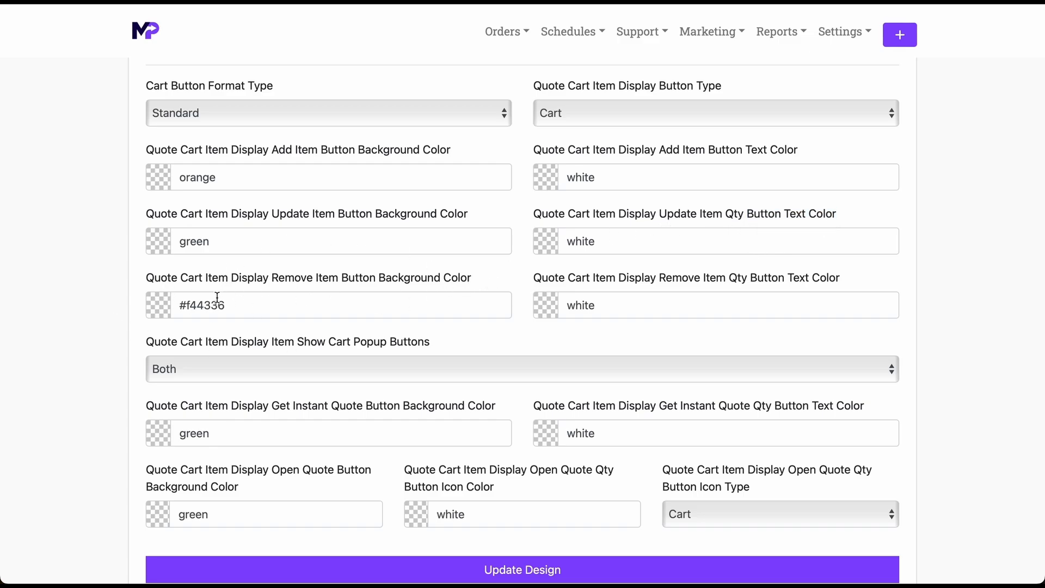
Review the Remove Item button's background and text color settings without changing either color.
drag(243, 285, 468, 280)
click(440, 279)
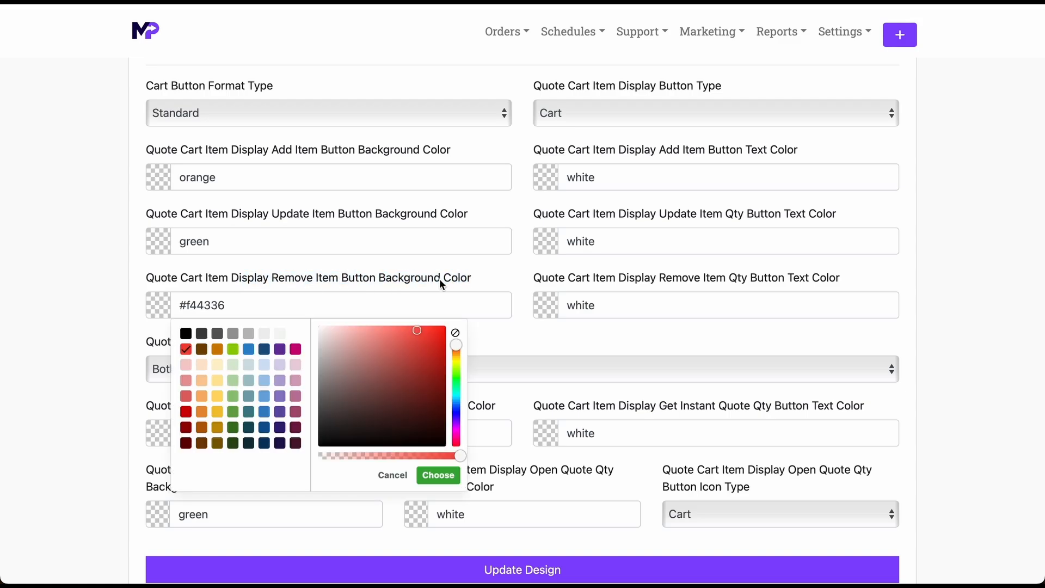
drag(274, 280, 423, 273)
click(283, 298)
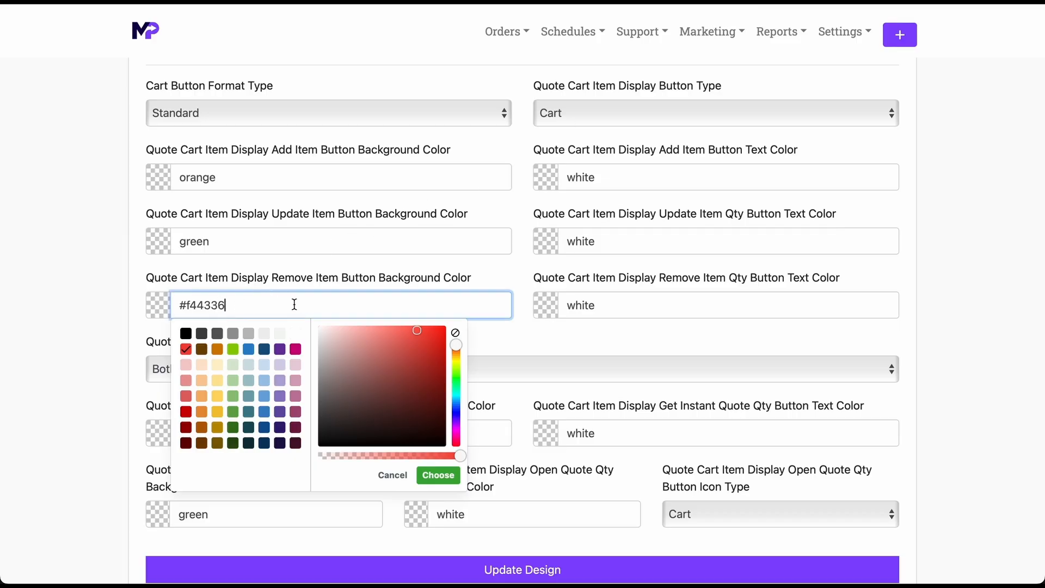
click(581, 327)
click(648, 304)
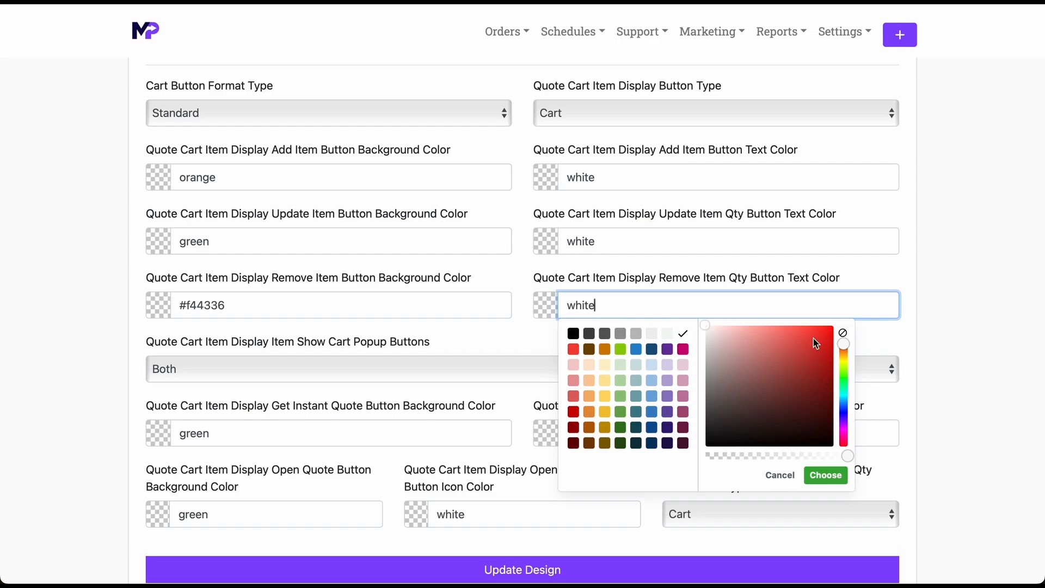
click(883, 351)
Examine the choices for showing the cart popup buttons, keeping Both selected.
scroll(883, 351, down, 1)
click(835, 338)
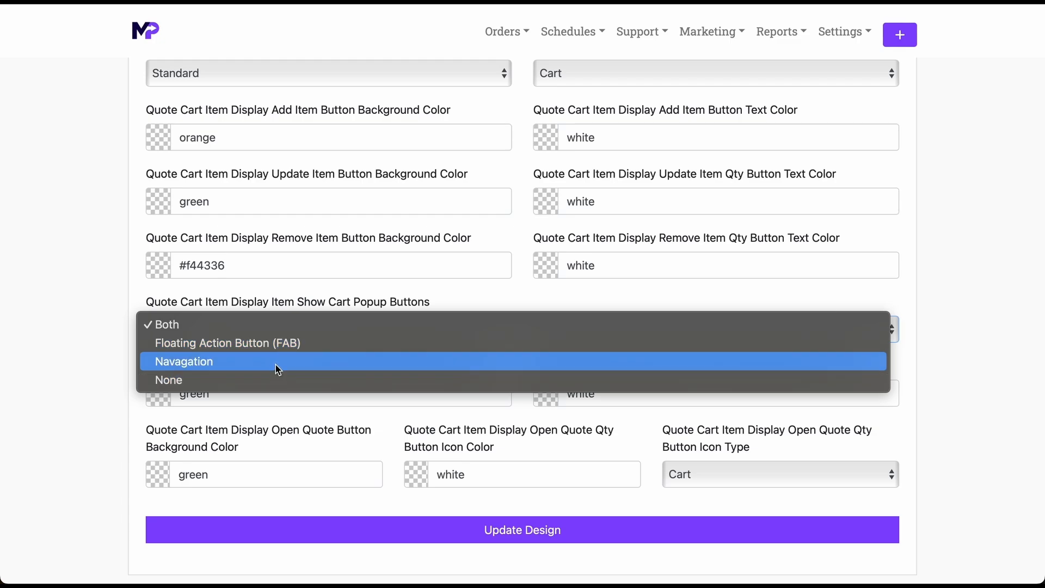
click(842, 6)
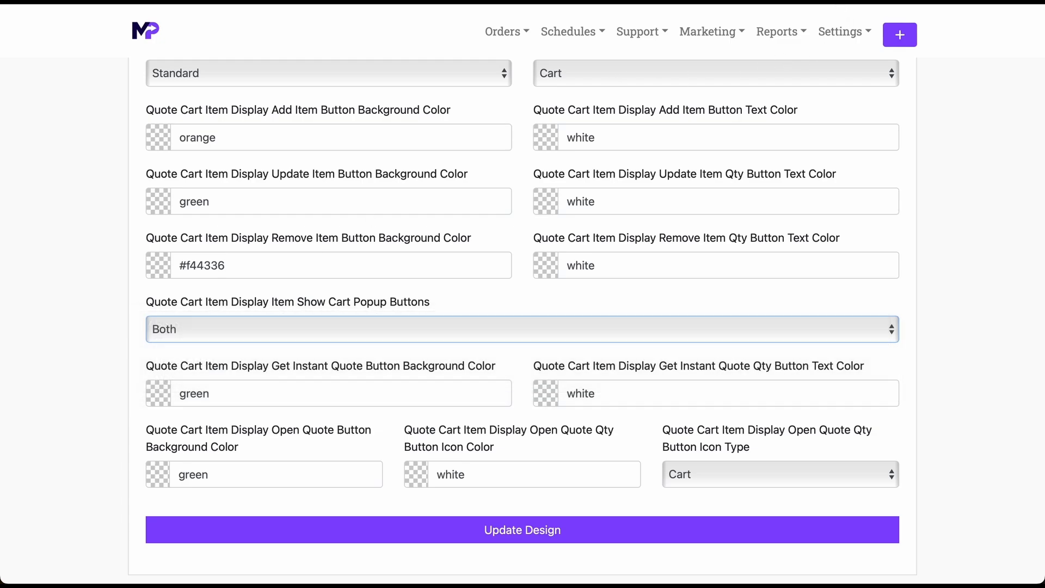
click(844, 3)
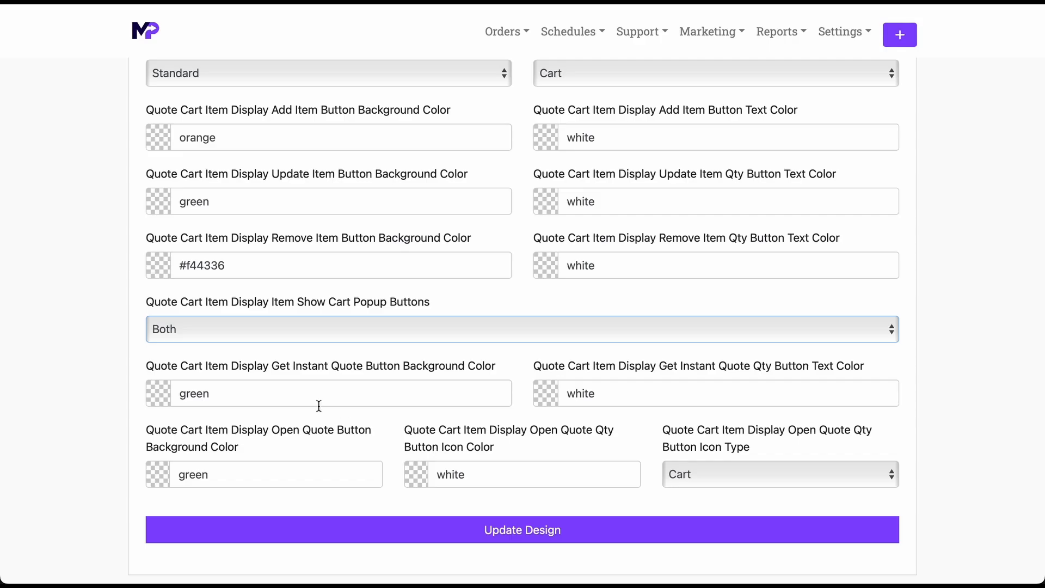
Look through the storefront's Chairs page for the button affected by the Get Instant Quote Button Background Color setting.
click(321, 407)
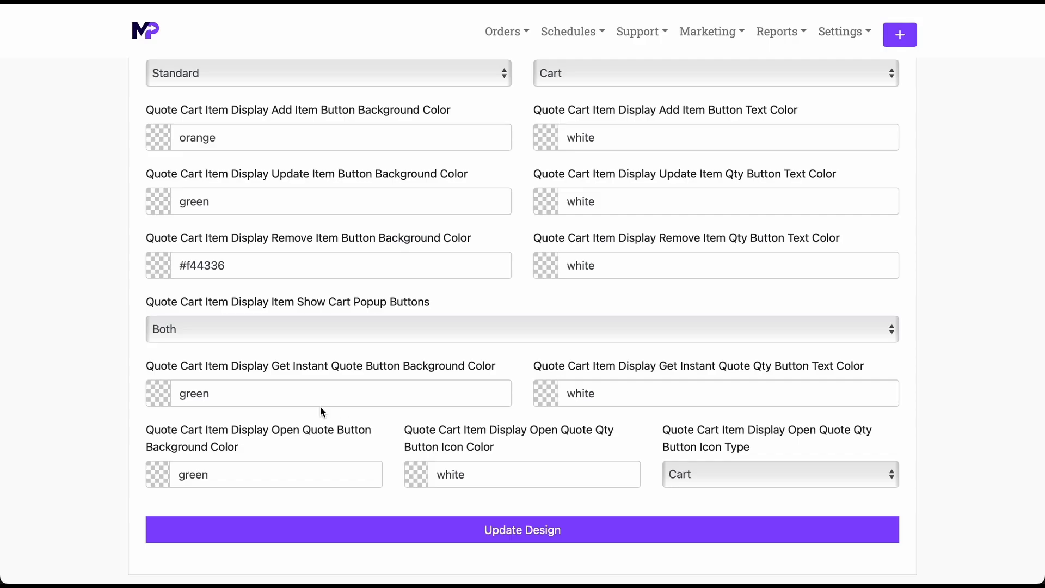
click(318, 400)
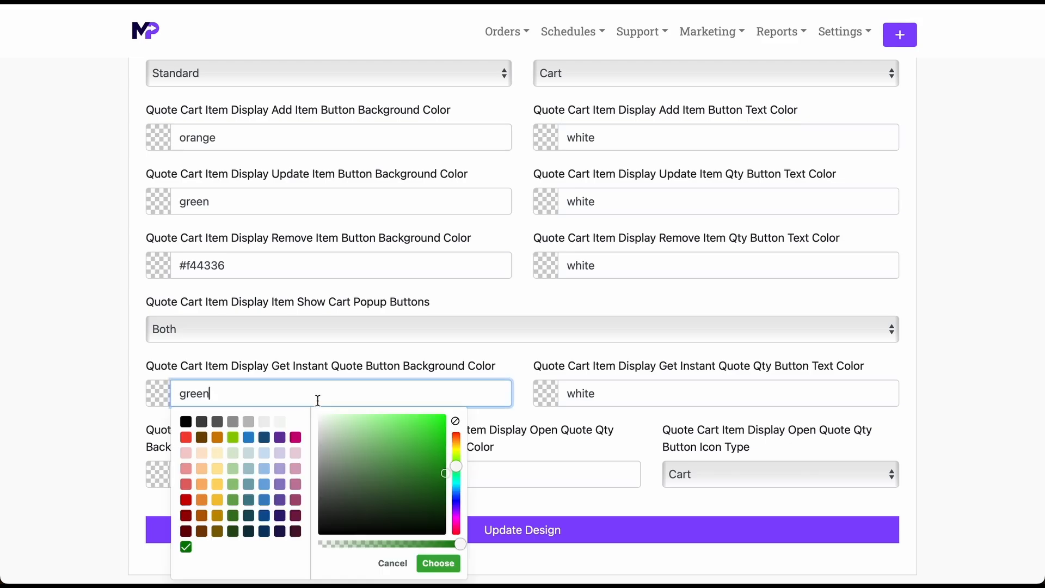
drag(313, 366, 379, 366)
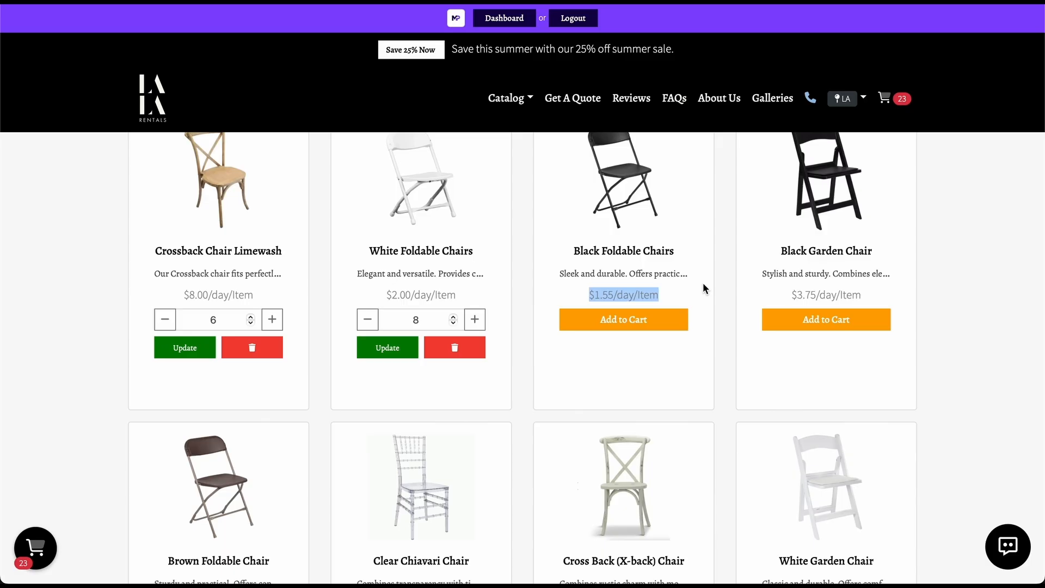
scroll(703, 287, down, 5)
scroll(703, 287, up, 10)
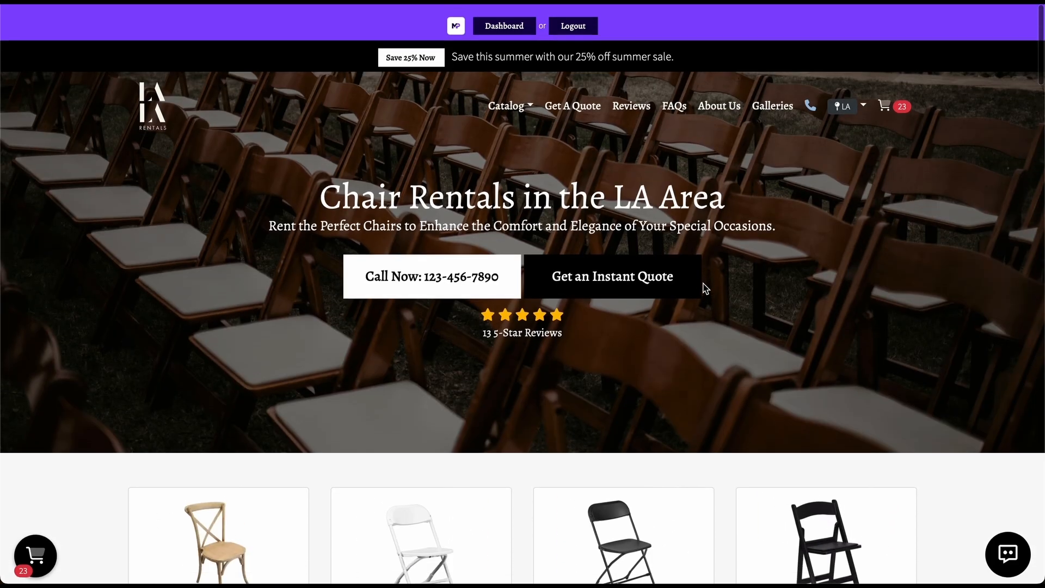
scroll(705, 288, down, 6)
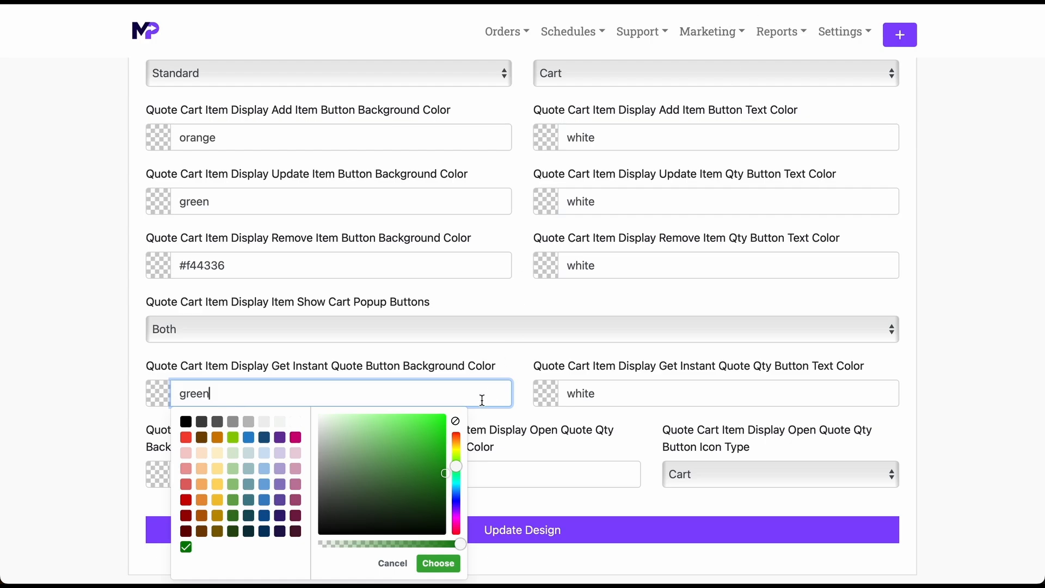
Review the Get Instant Quote button's background and text color settings, leaving both colors as they are.
scroll(524, 316, up, 1)
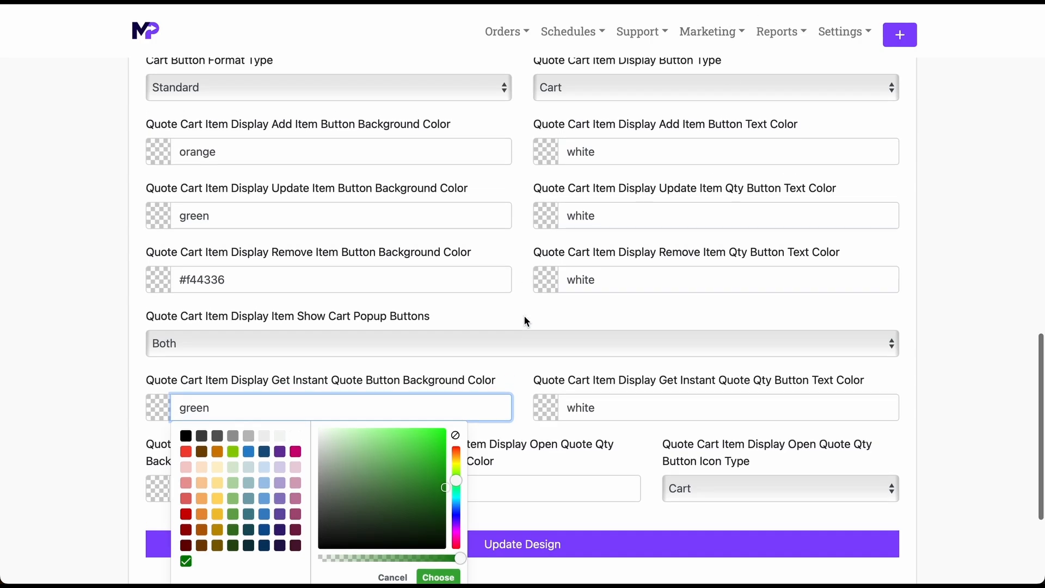
scroll(524, 316, up, 5)
click(289, 144)
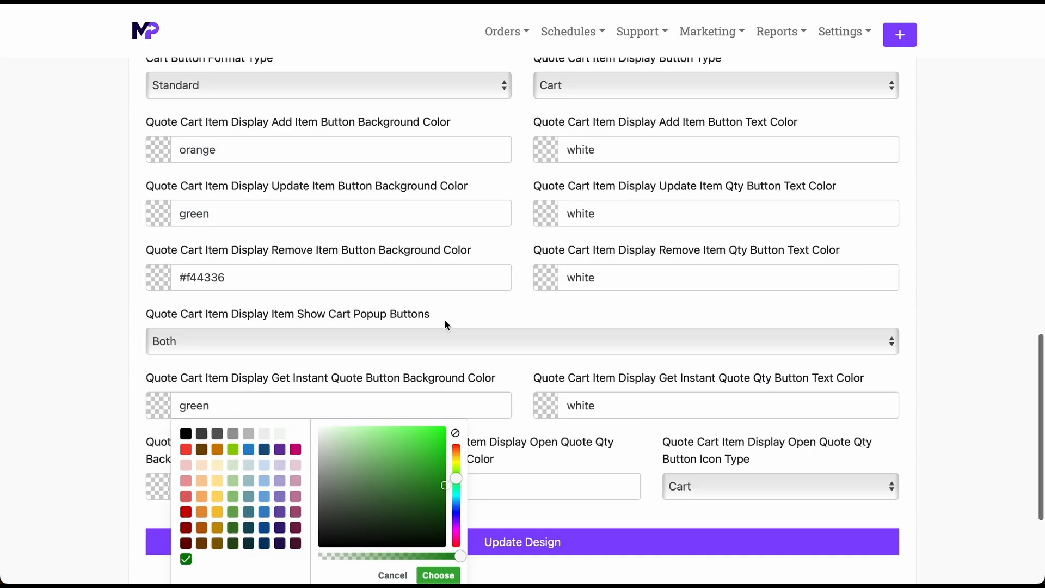
scroll(444, 319, down, 3)
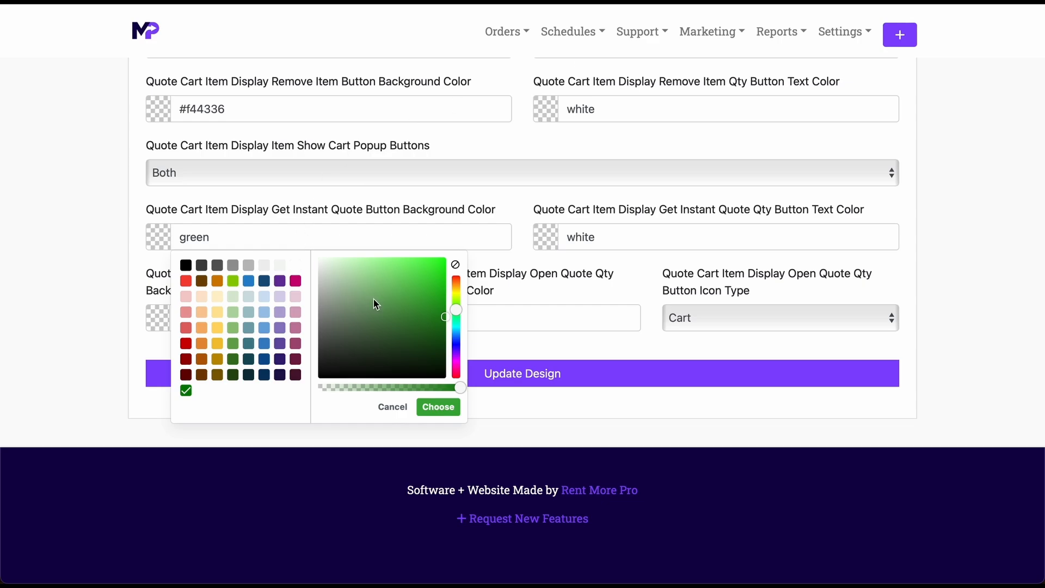
click(387, 237)
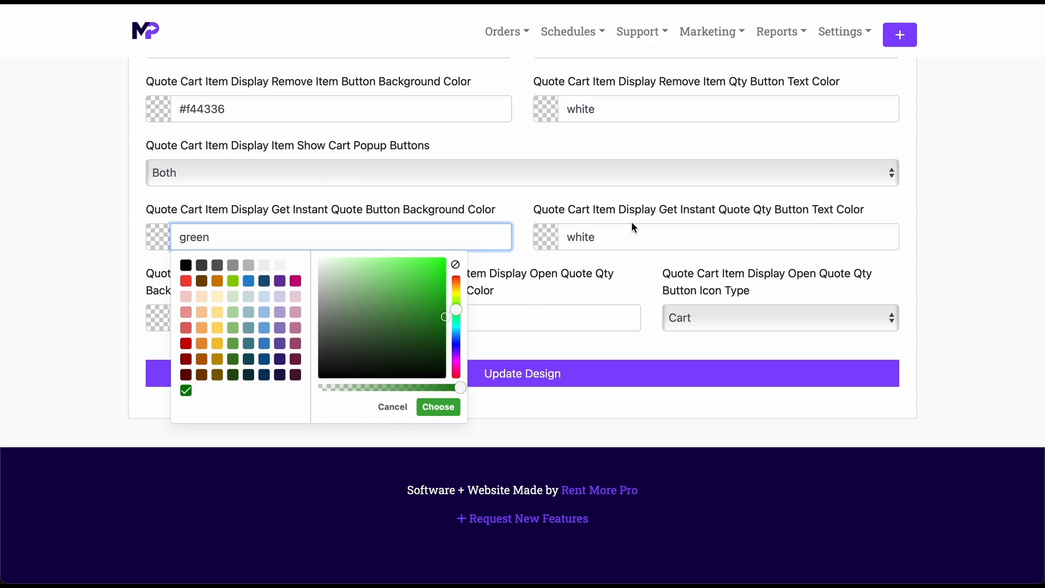
click(660, 231)
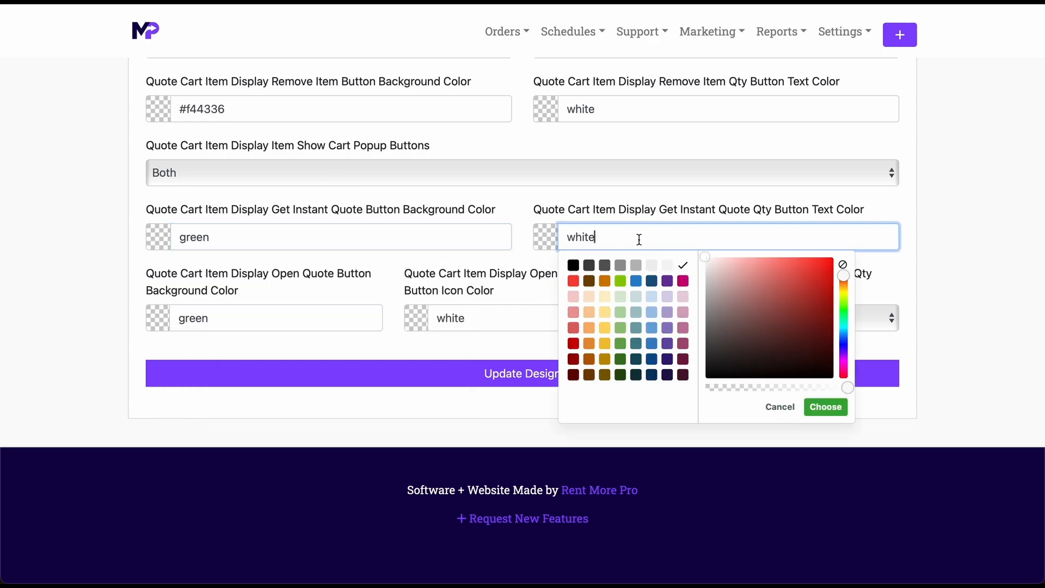
click(403, 249)
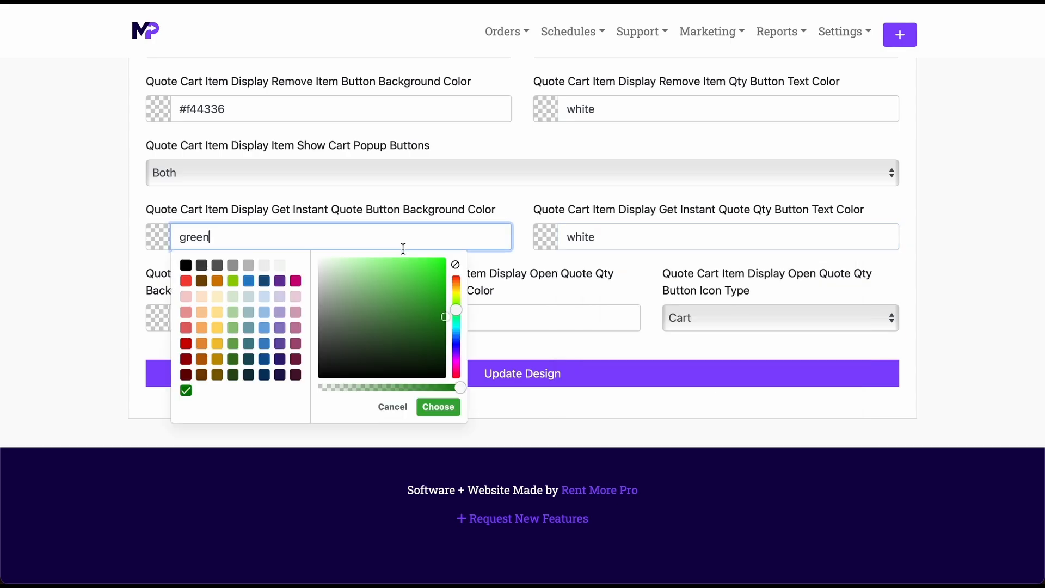
Review the Open Quote button's background color and icon color settings, leaving both colors as they are.
click(436, 314)
click(213, 286)
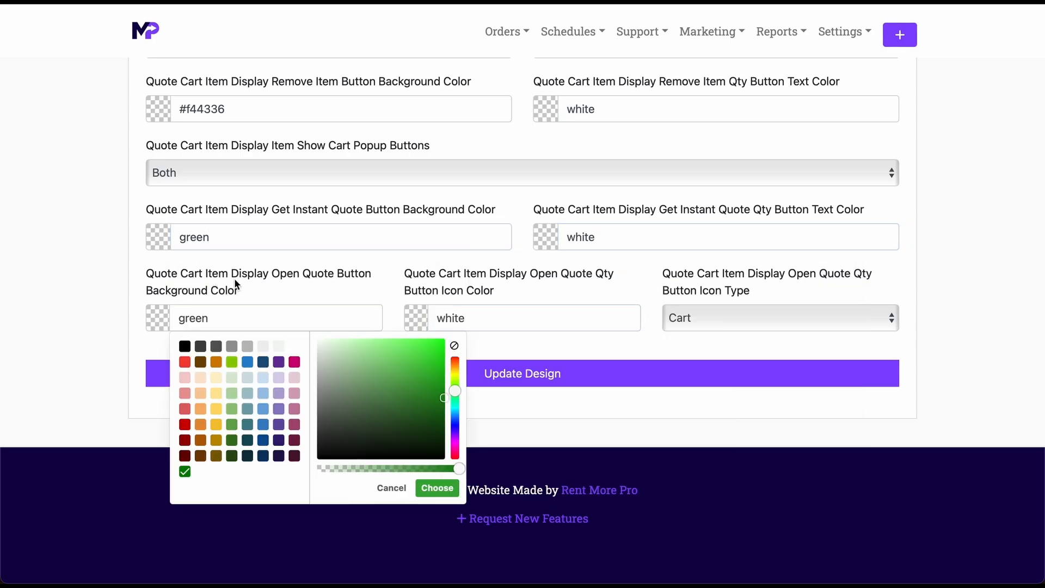
drag(231, 274, 273, 290)
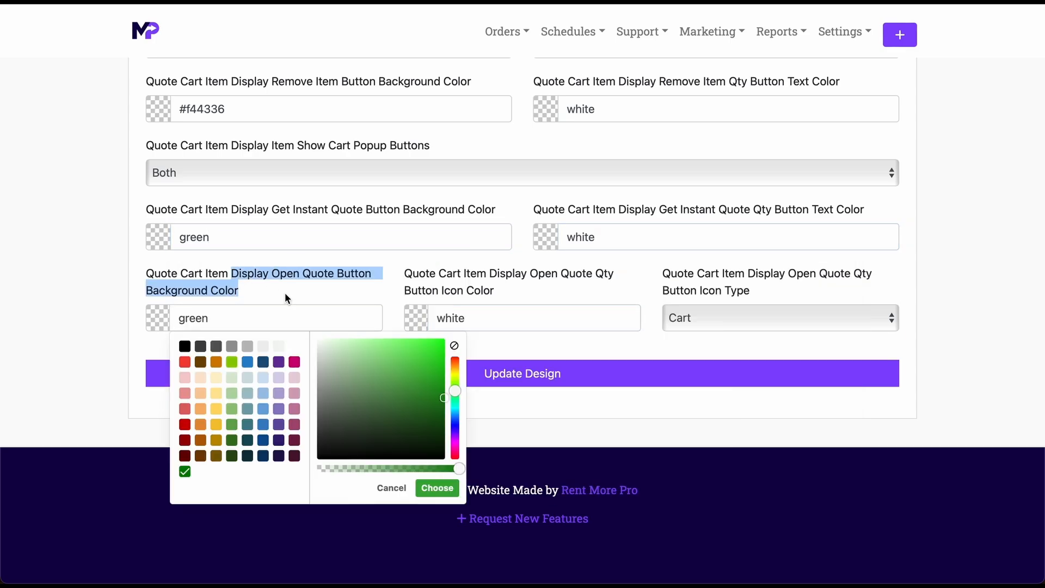
click(296, 309)
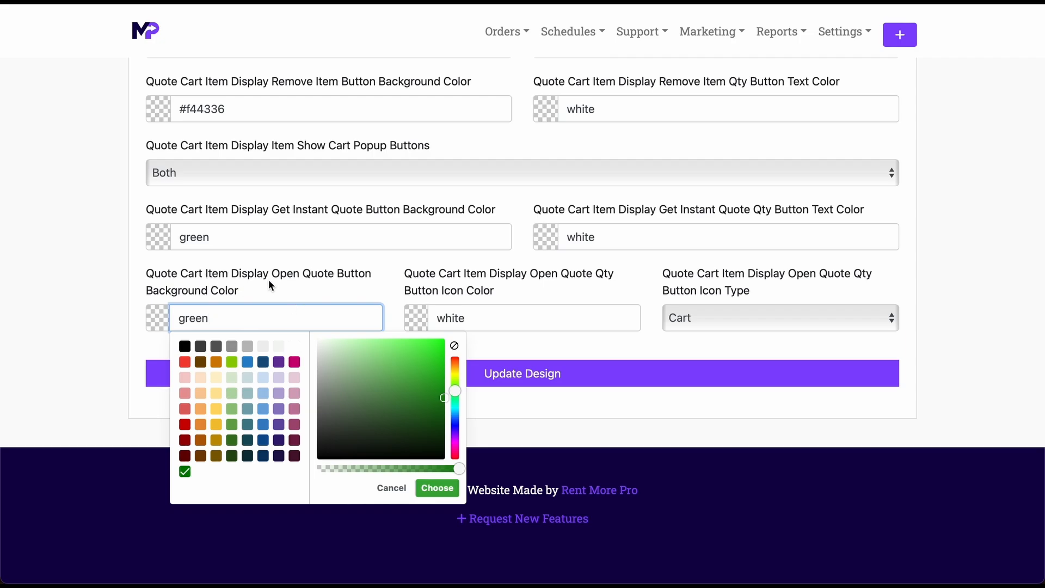
drag(488, 274, 499, 288)
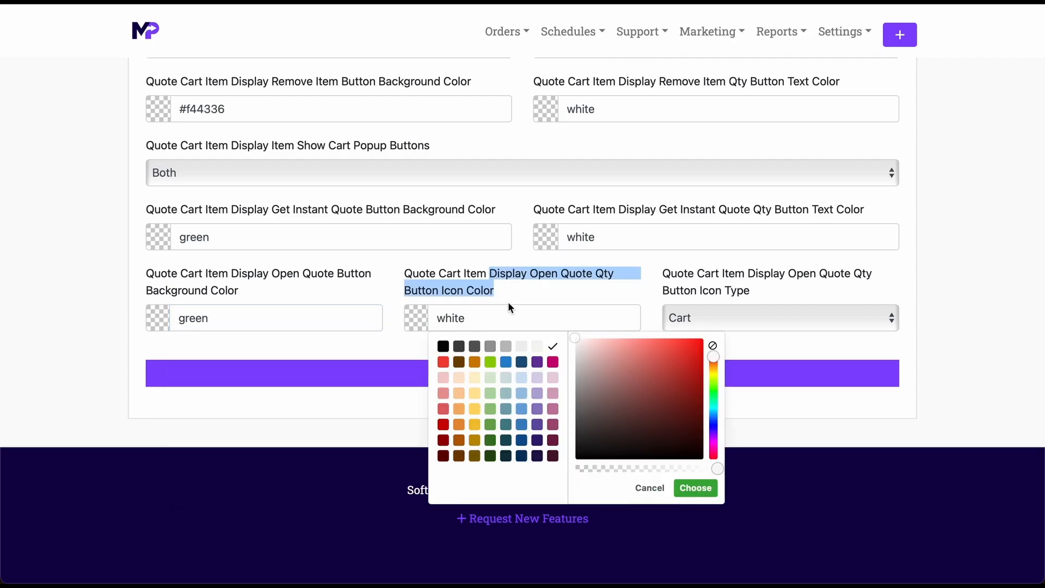
click(438, 318)
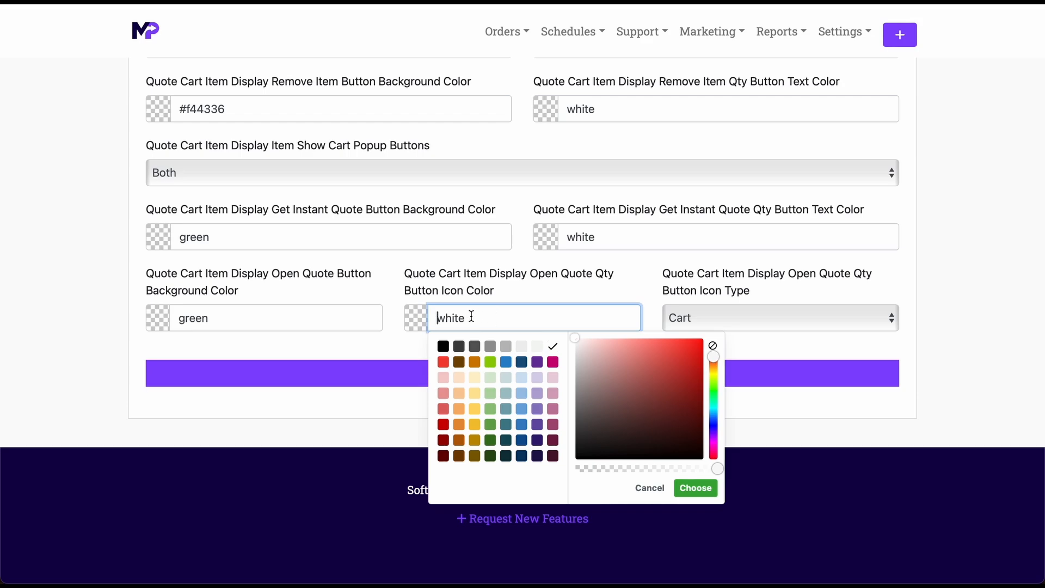
click(445, 295)
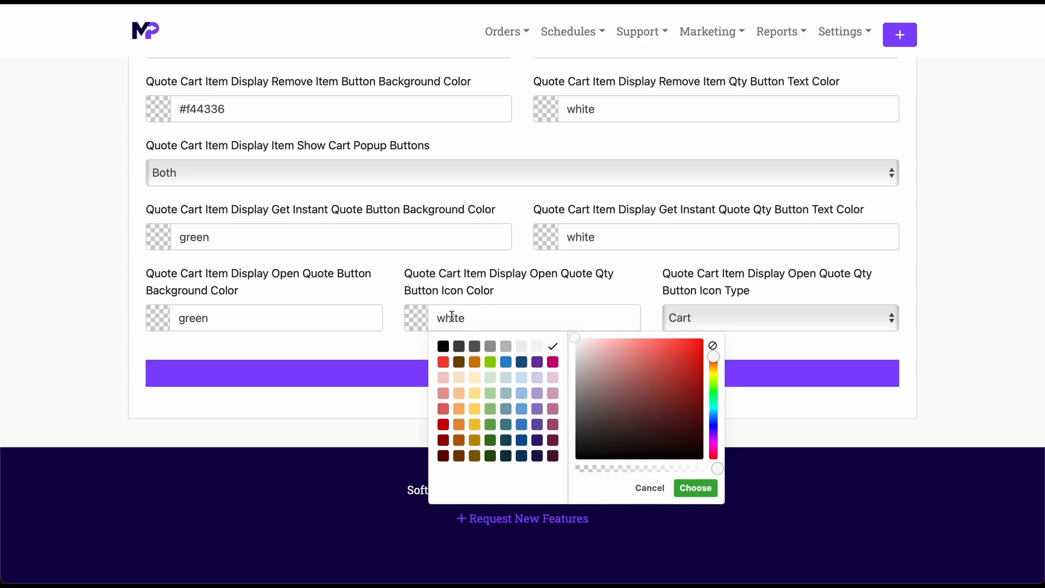
Examine the icon type choices for the Open Quote button, keeping Cart selected.
click(695, 276)
click(723, 321)
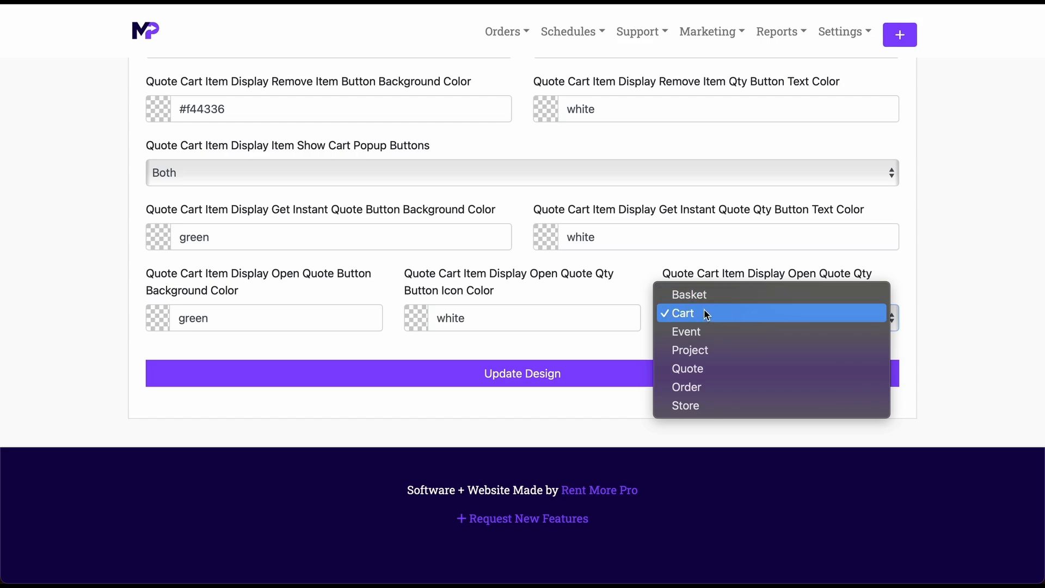
click(922, 332)
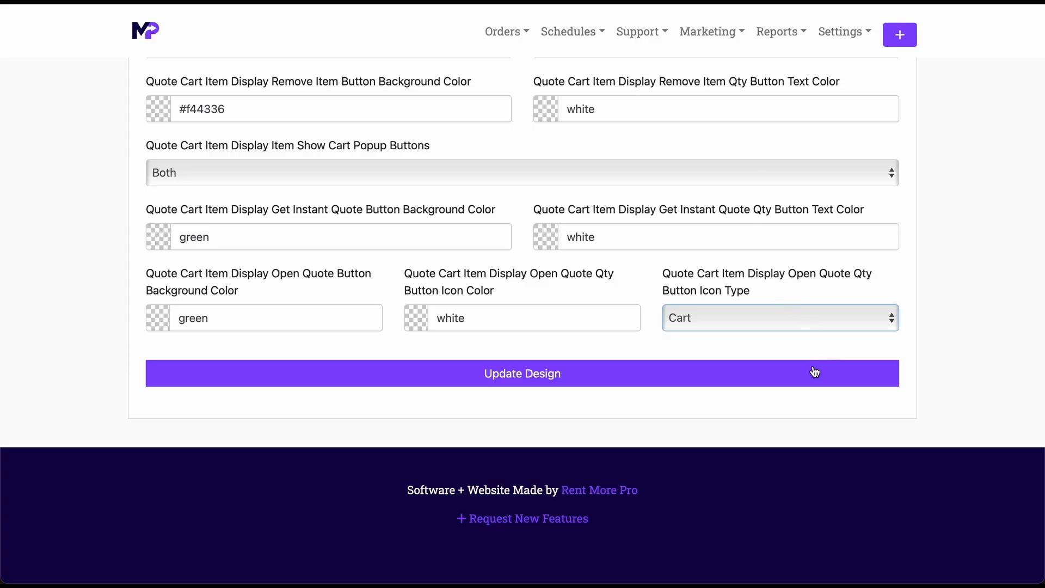
Look over the item listings on the storefront's Chairs page and go to the storefront's home page.
scroll(949, 357, up, 4)
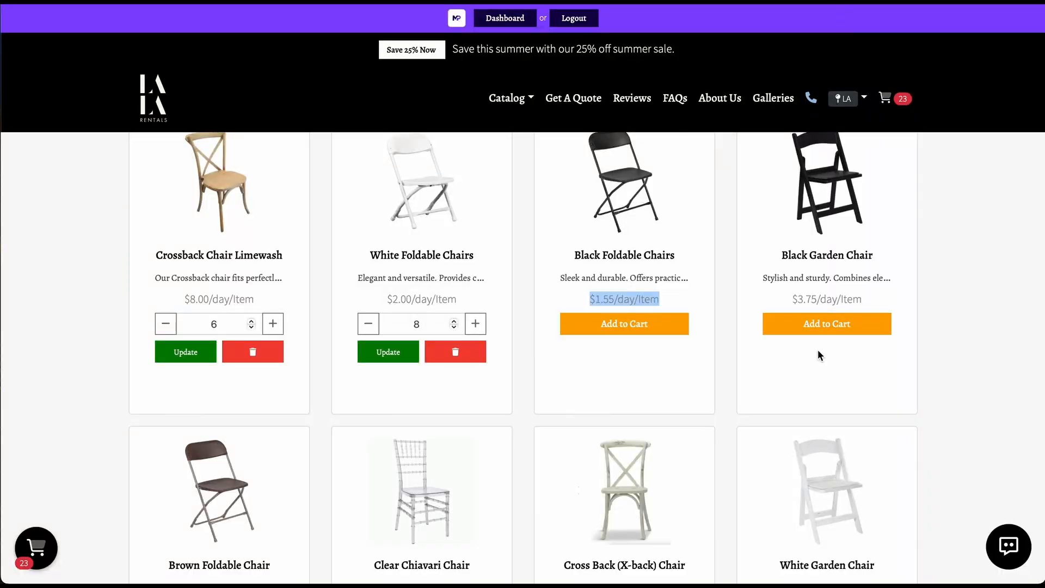
scroll(819, 349, down, 8)
click(147, 113)
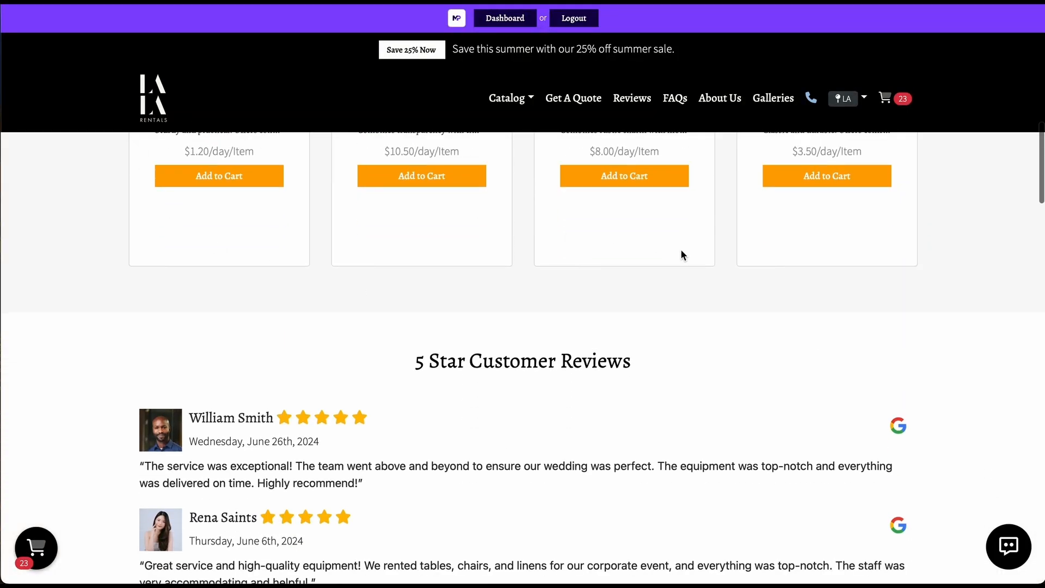